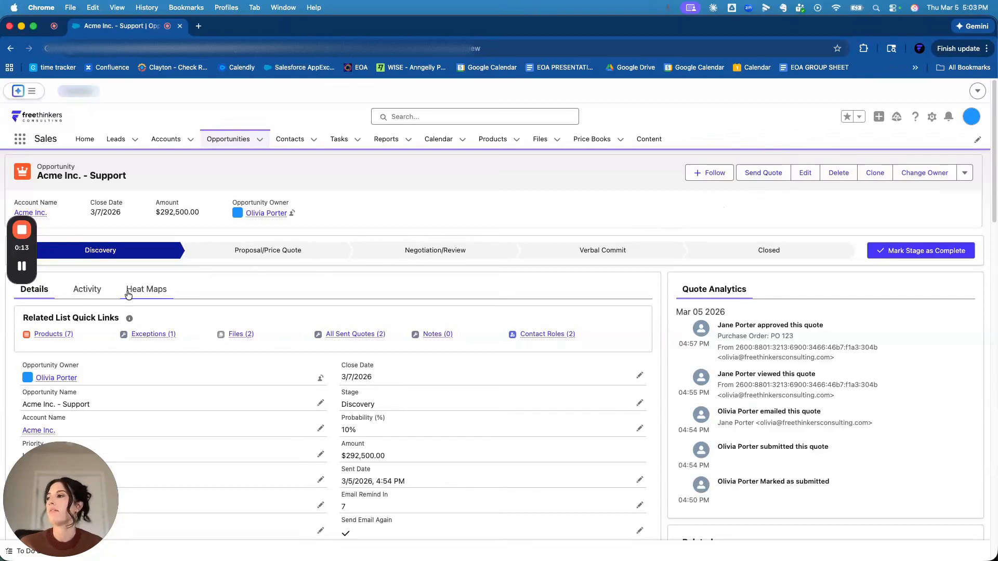
- Examine the Acme Inc. - Support opportunity's products, exceptions, related lists, quote analytics and detail fields
mouse_move(61, 339)
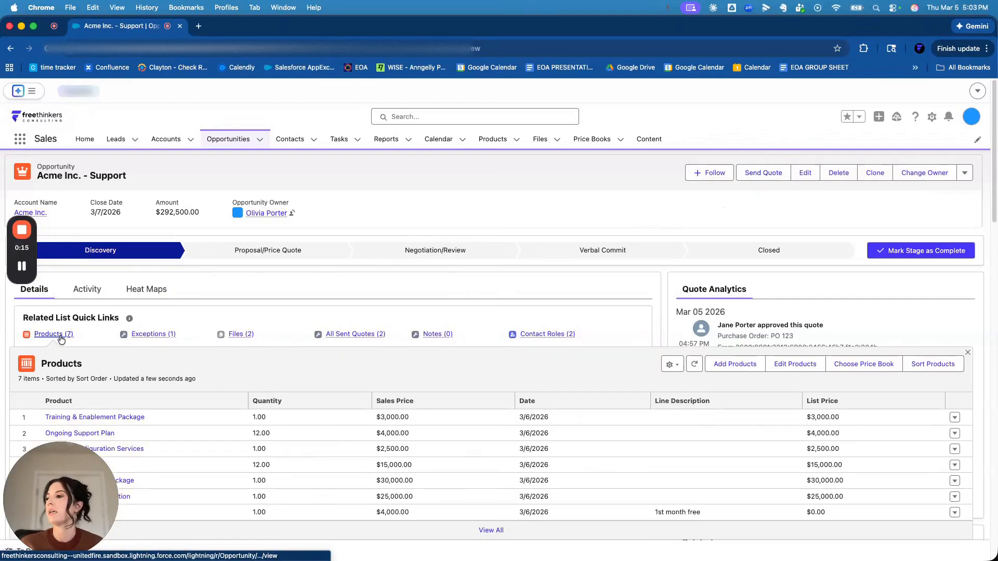
mouse_move(148, 340)
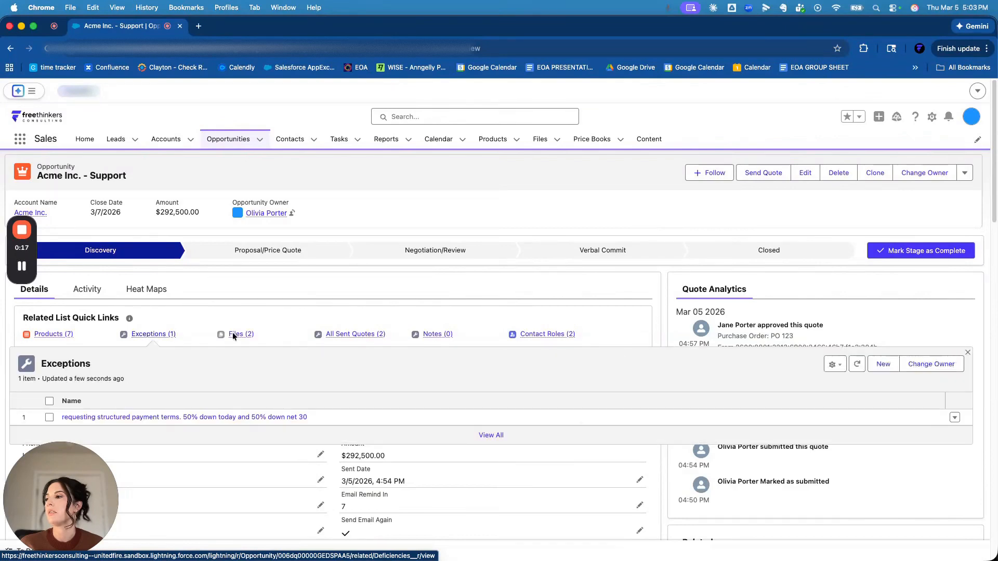
mouse_move(248, 336)
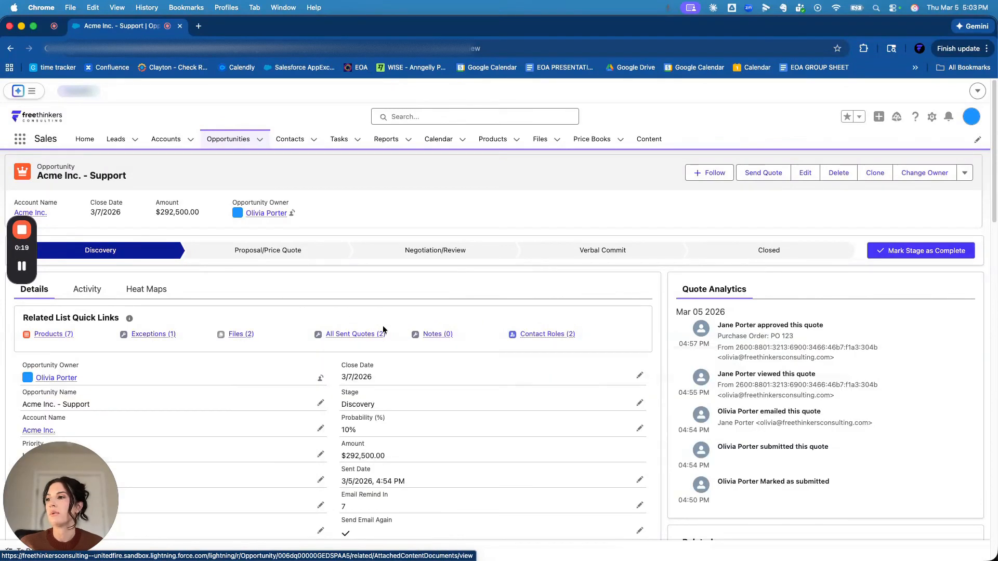
mouse_move(380, 338)
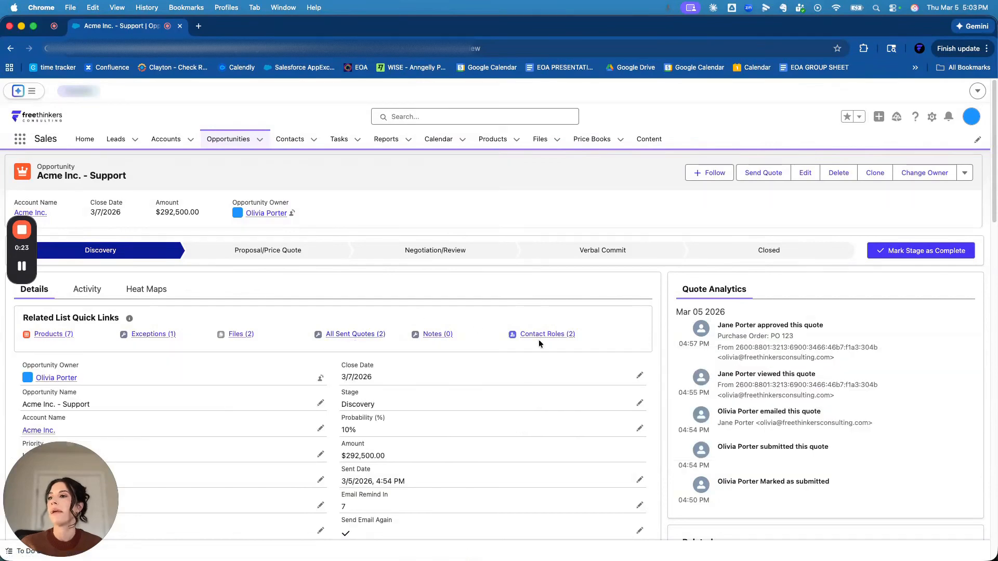
mouse_move(556, 334)
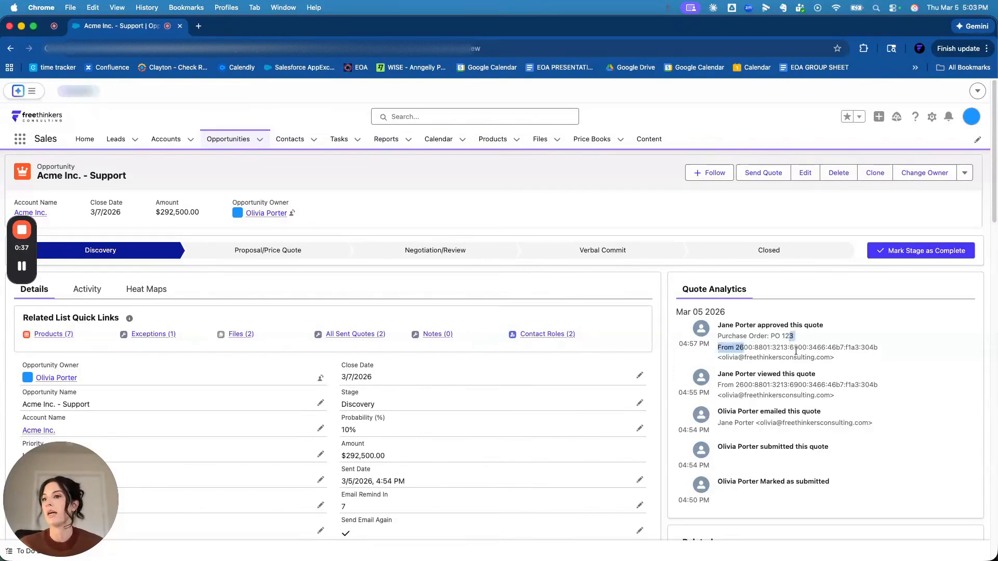
scroll(299, 465, down, 5)
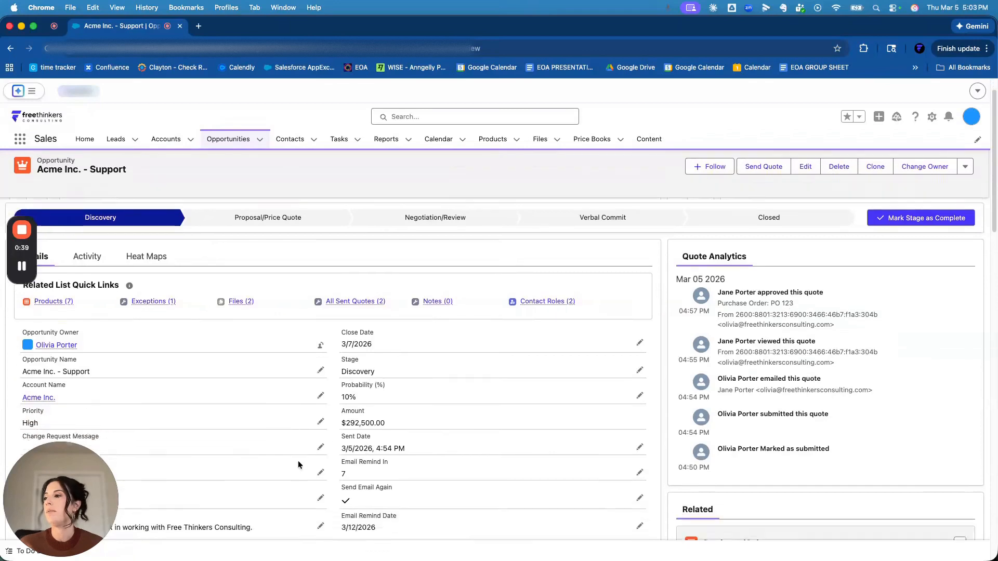
scroll(68, 320, down, 4)
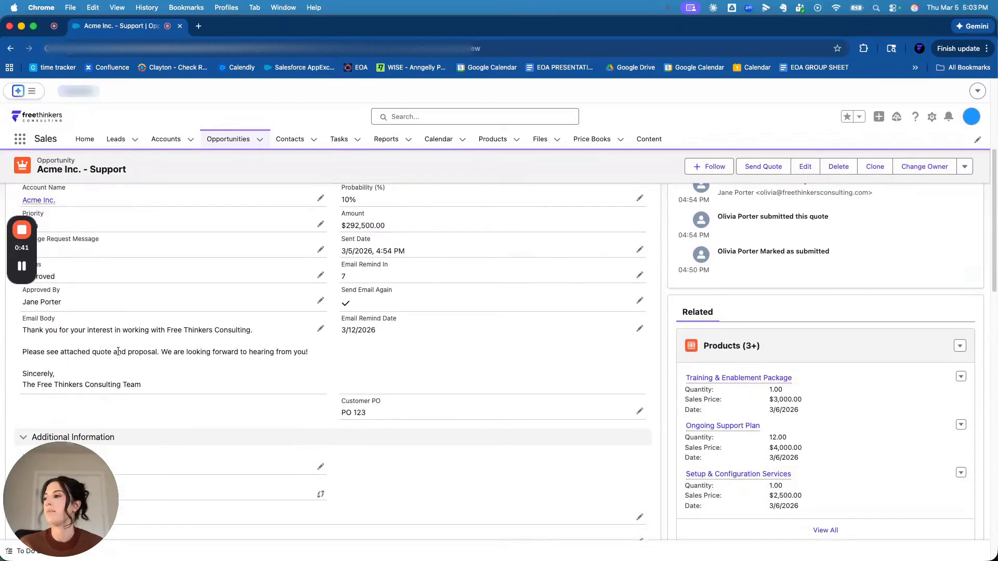
scroll(140, 359, up, 10)
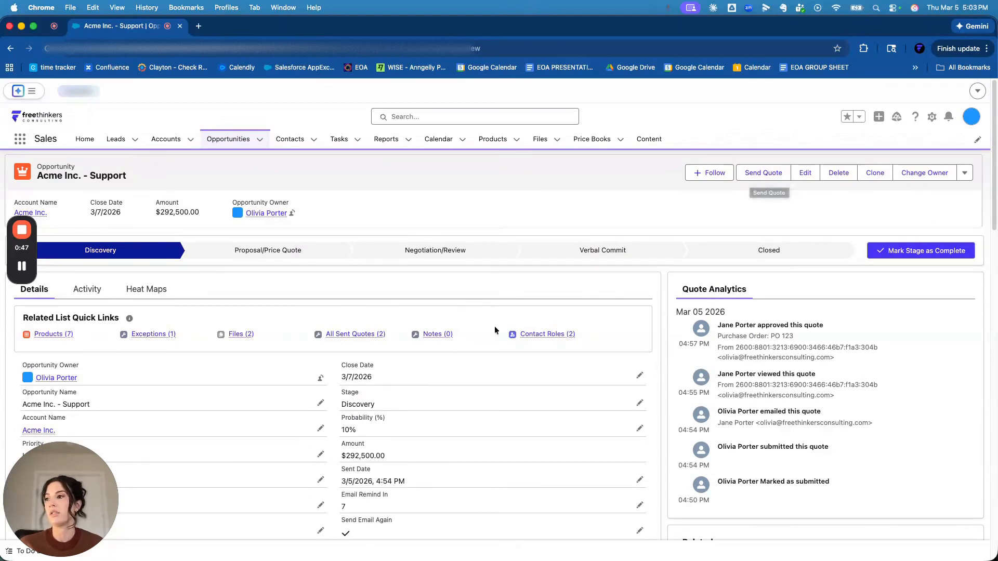
- Review the Acme Inc. - Support opportunity's Send Quote options and recall the quote already sent to the primary contact
click(763, 175)
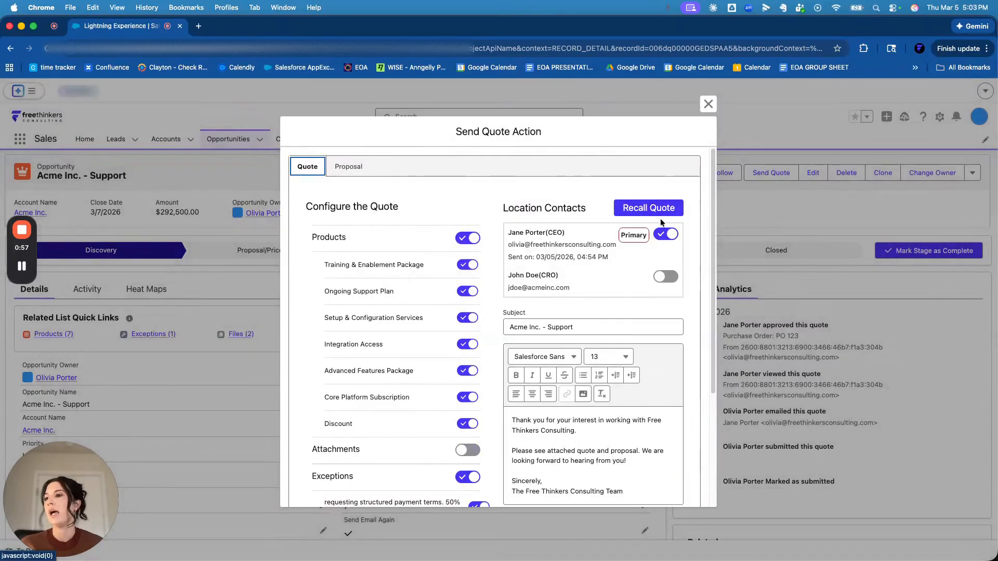
scroll(617, 251, down, 4)
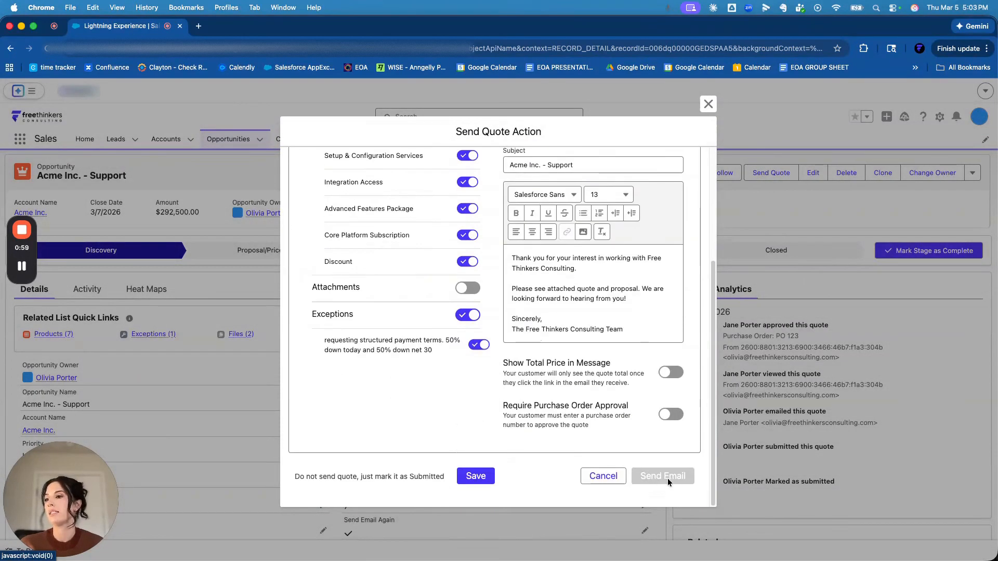
scroll(667, 438, up, 4)
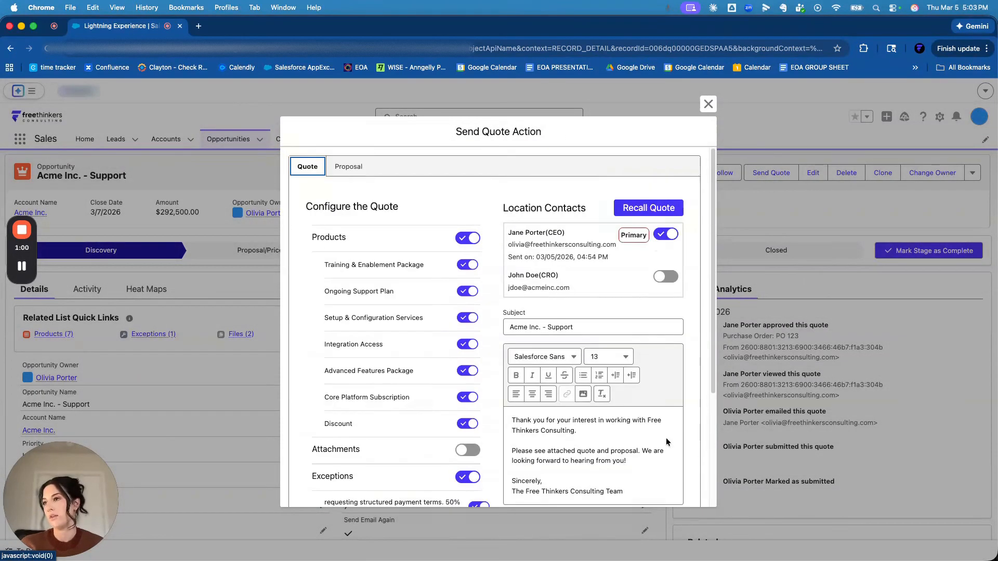
click(647, 208)
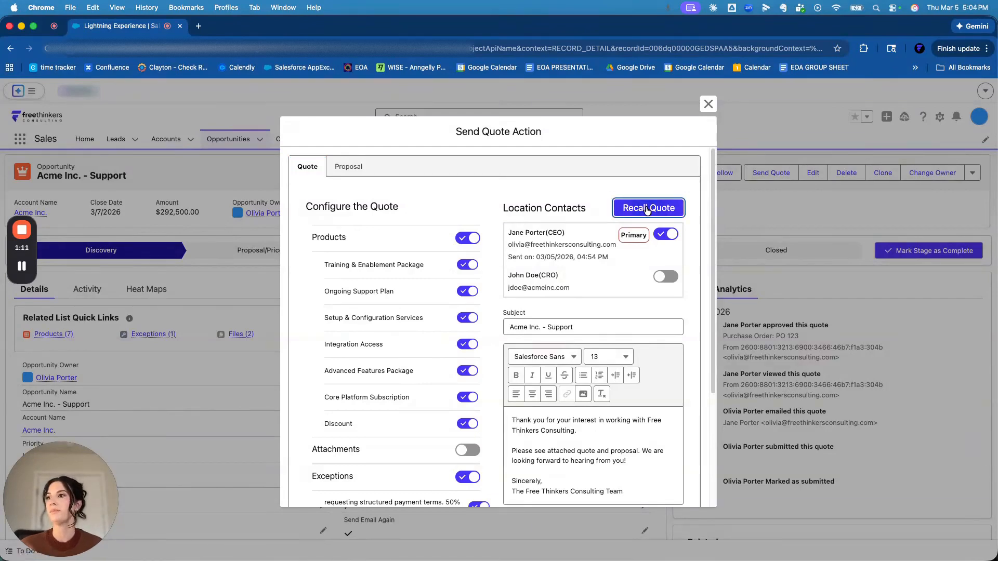
click(708, 103)
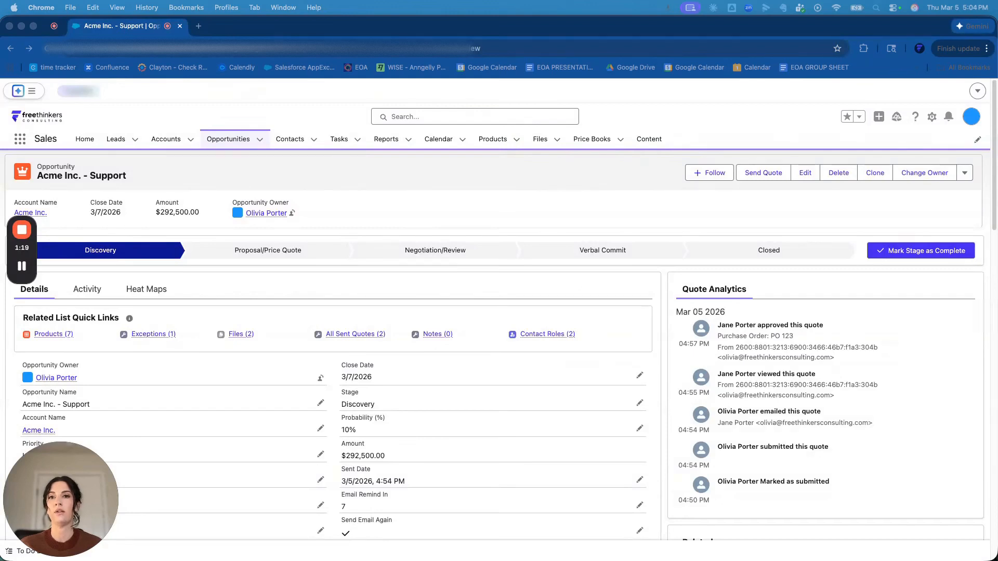
- Read the Quote Recalled notification email in Mail, close both email windows and return to the opportunity
drag(997, 114, 478, 83)
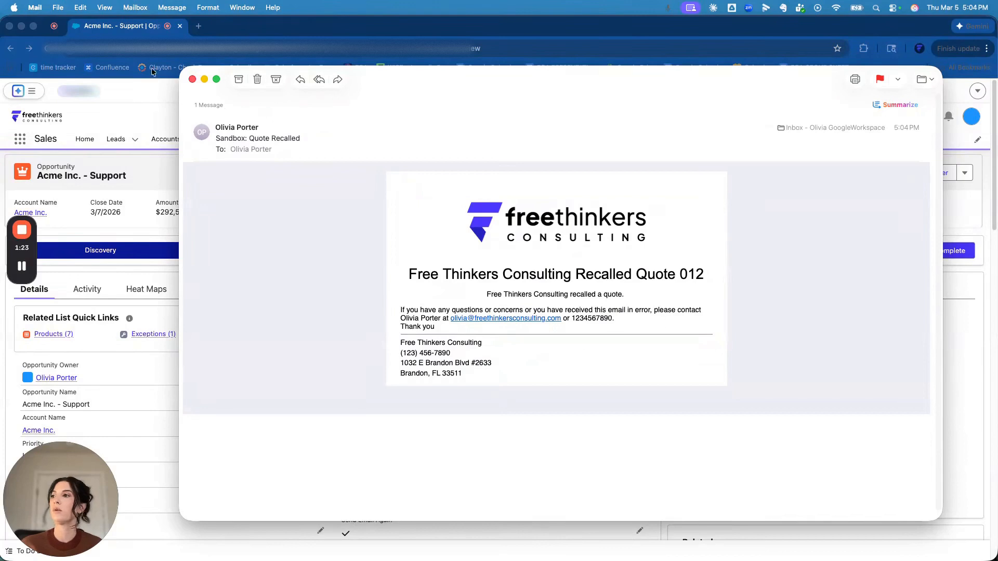
click(193, 80)
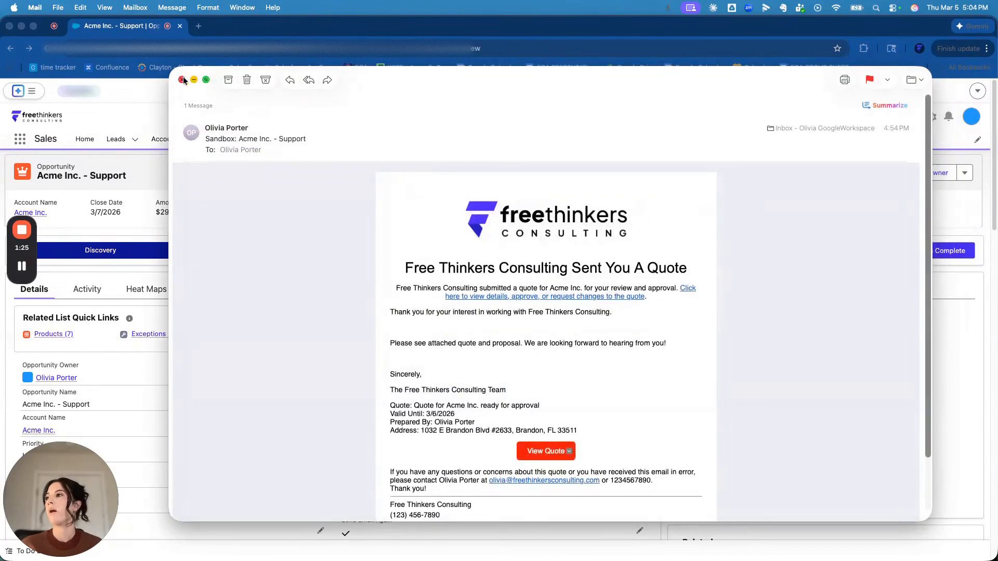
click(183, 79)
click(774, 205)
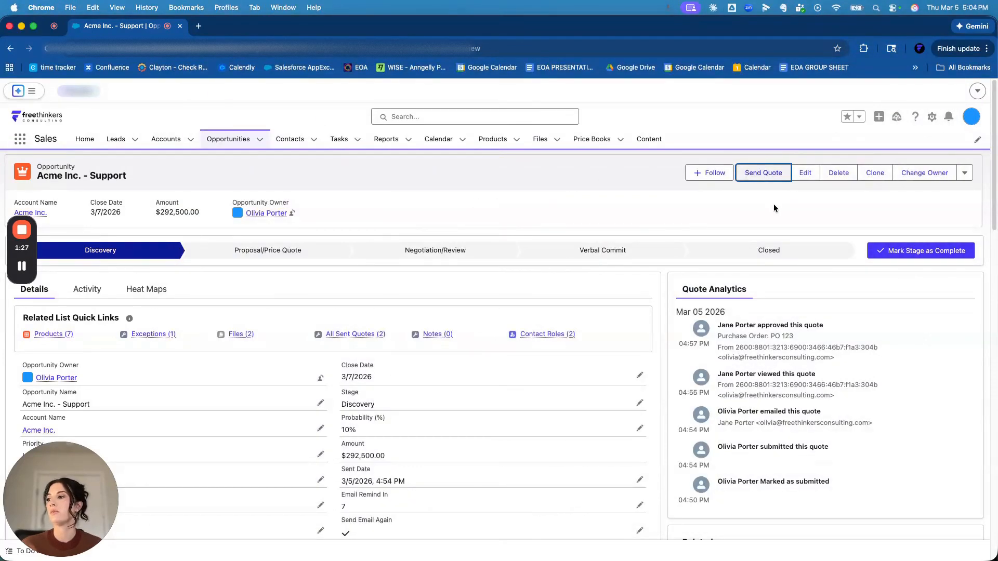
- Open the Send Quote action again and include the attachments in the quote
click(768, 178)
scroll(468, 338, down, 3)
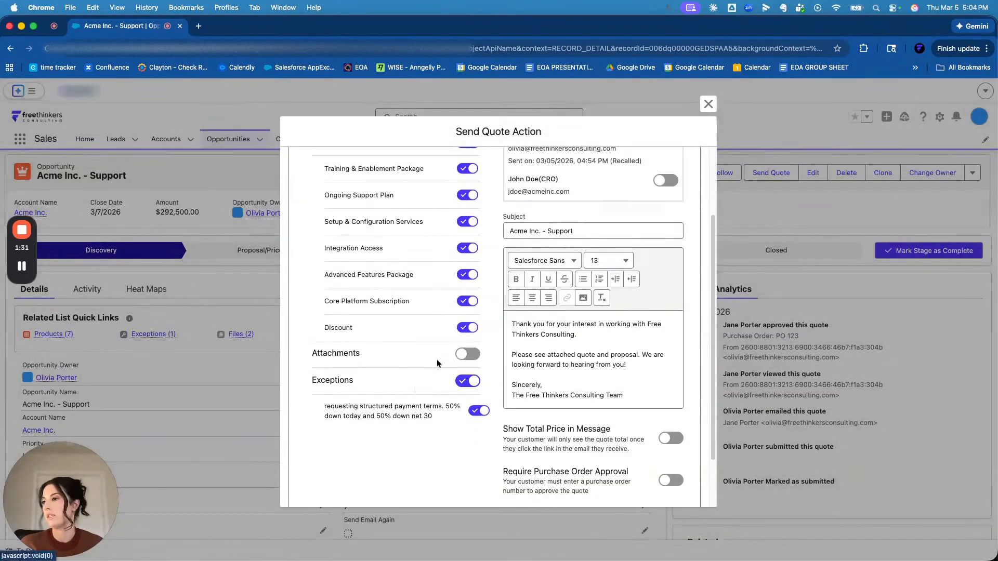
click(467, 354)
- Add the line "Updated Attachments!!" to the quote email message, above the "Sincerely" sign-off
click(638, 364)
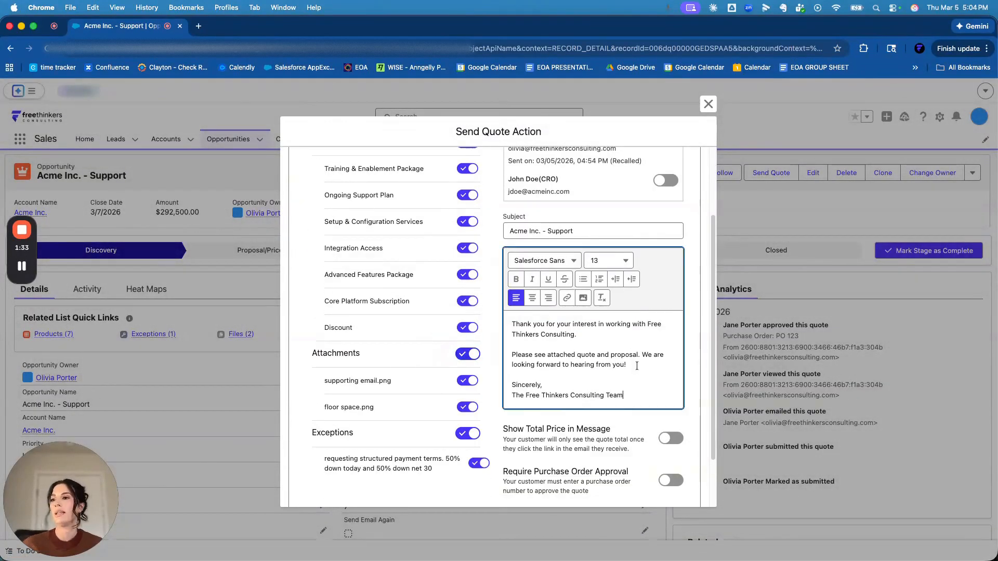
key(Return)
key(Return)
text(Upat)
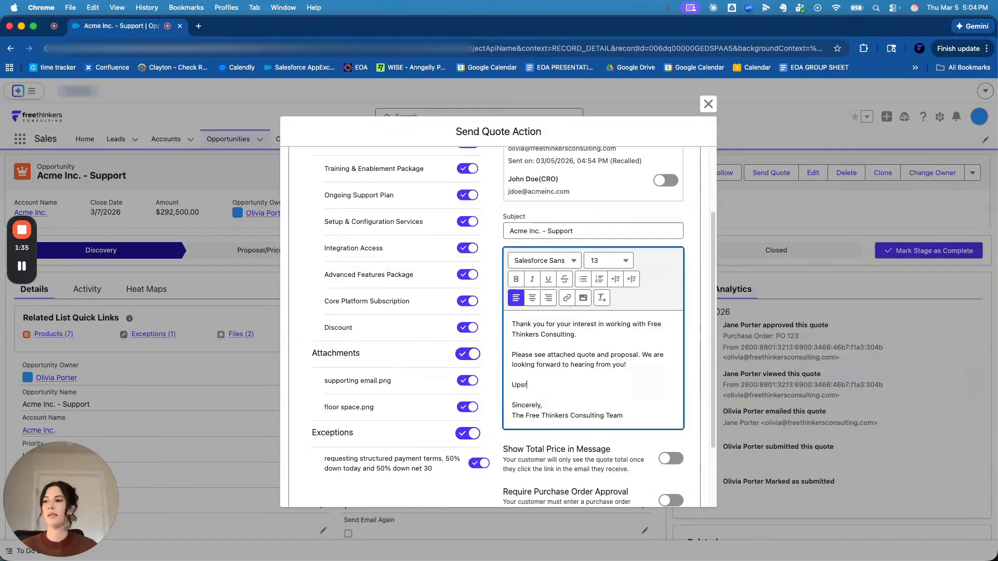
text(ed A)
key(BackSpace)
key(BackSpace)
key(BackSpace)
key(BackSpace)
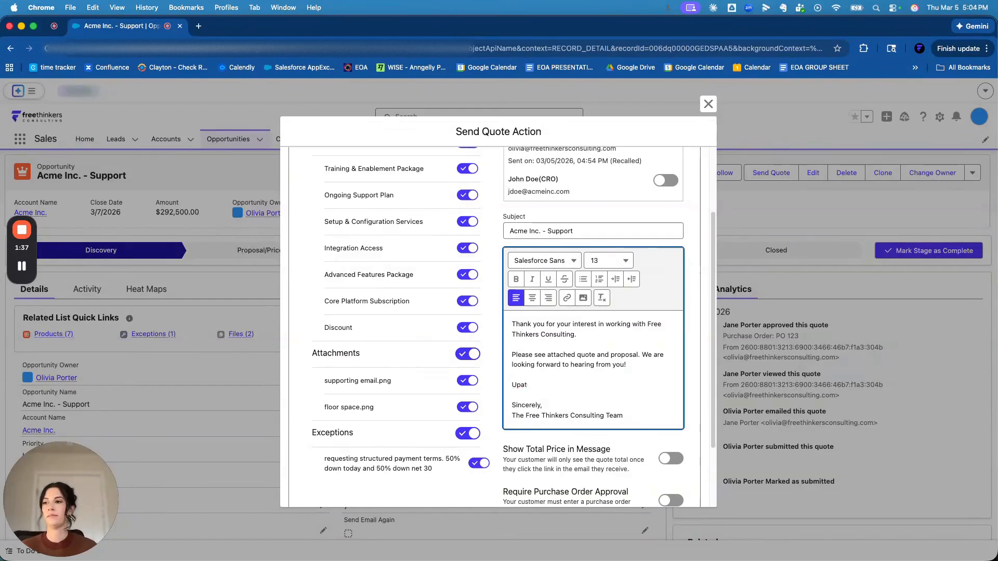
text(dated Attachments)
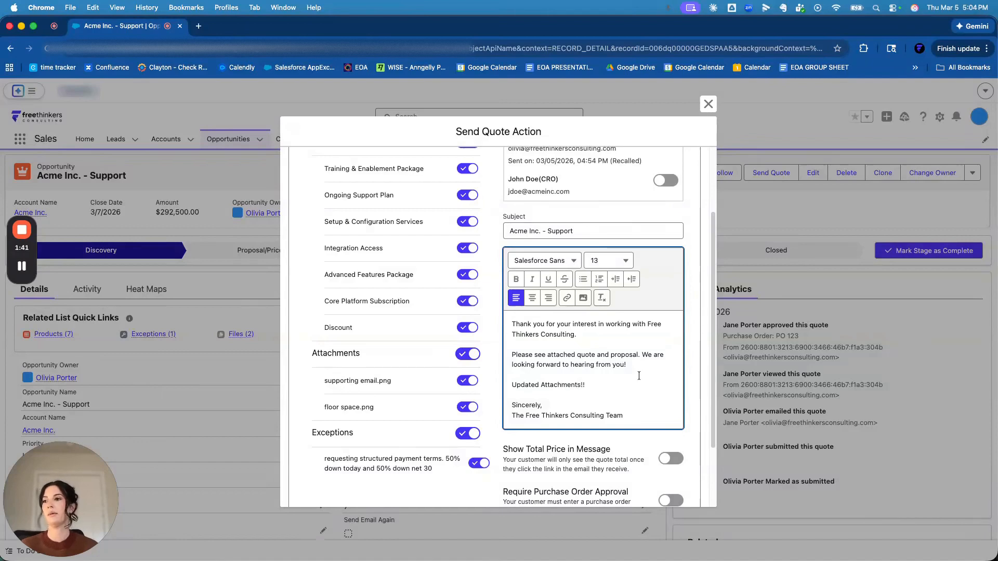
text(!!)
- Make the "Updated Attachments!!" line in the email message bold and underlined
key(alt+shift+Left)
key(alt+shift+Left)
key(super+b)
key(super+u)
- Enable showing the total price in the message and require purchase order approval for the quote
scroll(572, 385, up, 3)
scroll(598, 374, down, 5)
click(670, 372)
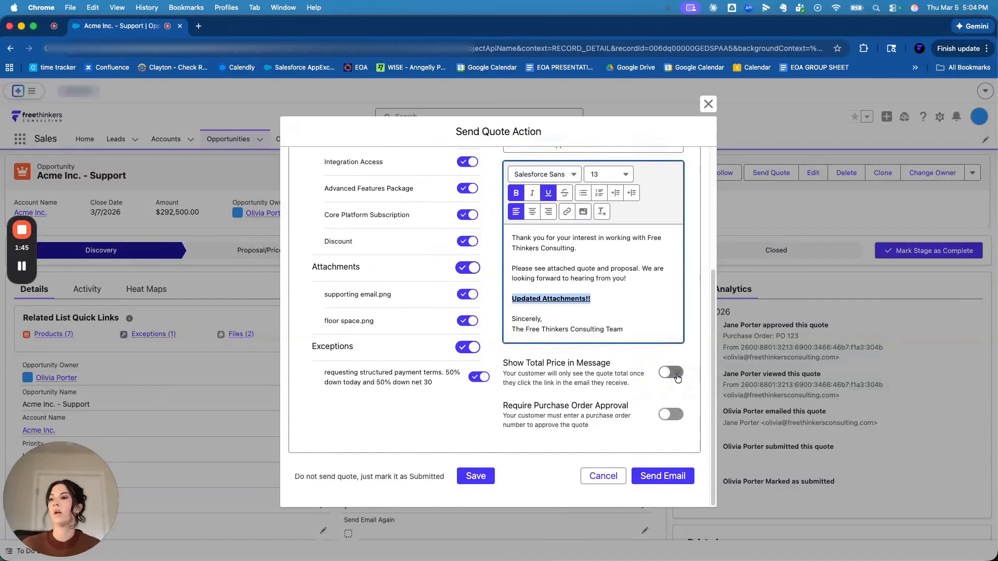
click(672, 415)
- Exclude the Integration Access product from the quote and review the included structured payment terms exception
scroll(568, 406, up, 5)
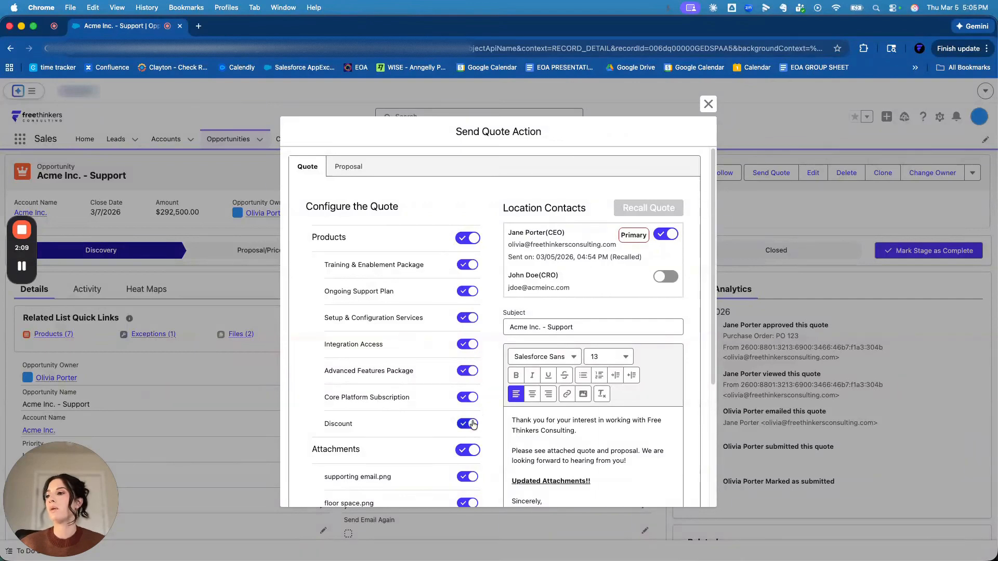
click(462, 350)
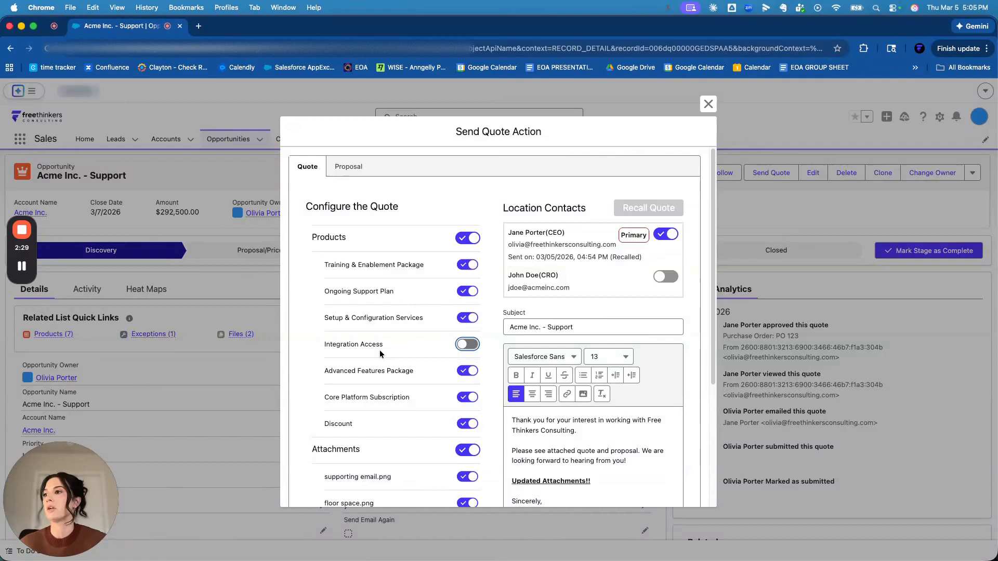
scroll(374, 338, down, 3)
scroll(374, 338, down, 2)
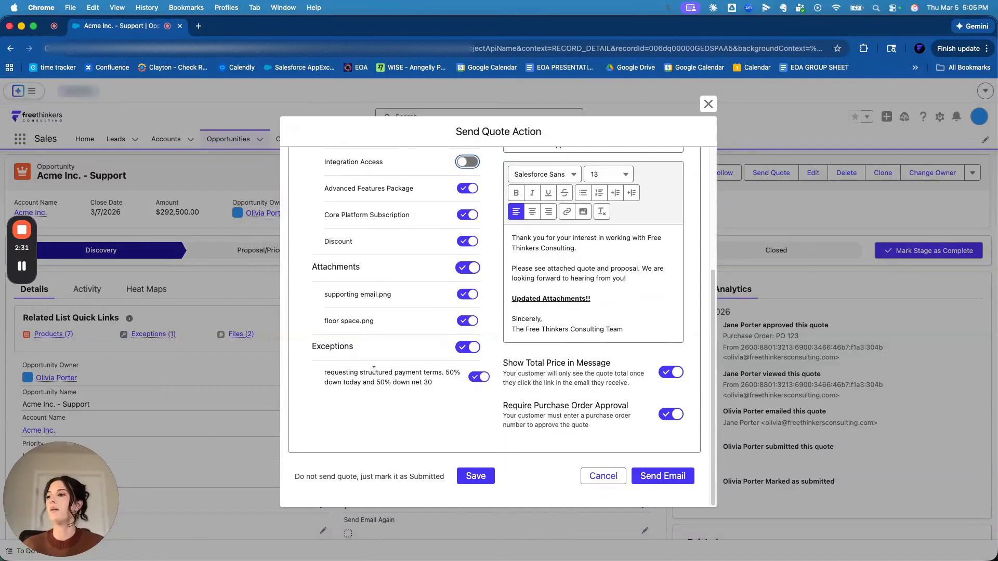
mouse_move(331, 375)
mouse_down()
mouse_move(425, 382)
mouse_move(335, 373)
mouse_up()
click(344, 373)
drag(422, 383, 359, 371)
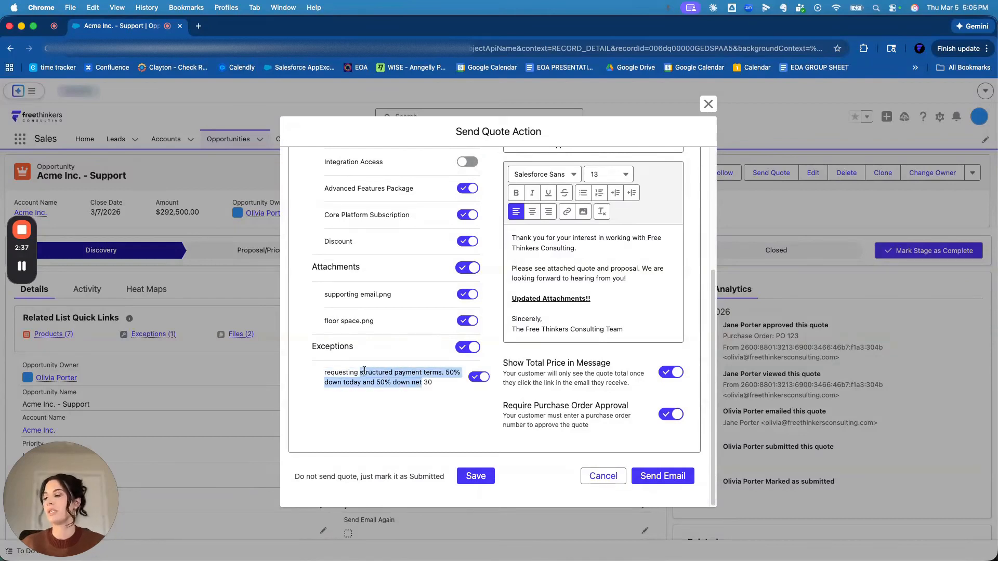
- Turn on Show Product Descriptions in the proposal settings and open the Training & Enablement Package description for editing
scroll(344, 194, up, 5)
click(342, 171)
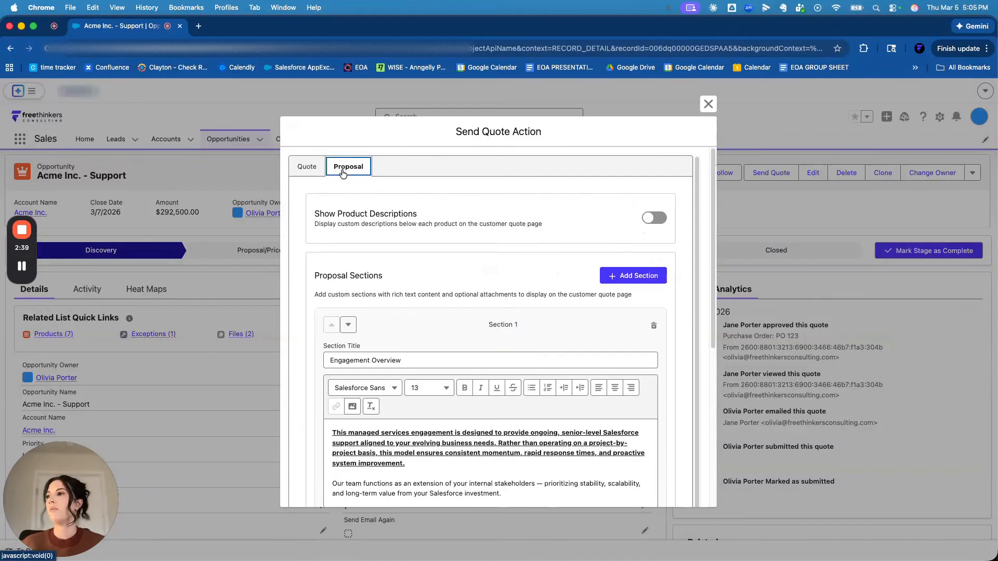
click(650, 218)
drag(331, 211, 429, 213)
click(423, 208)
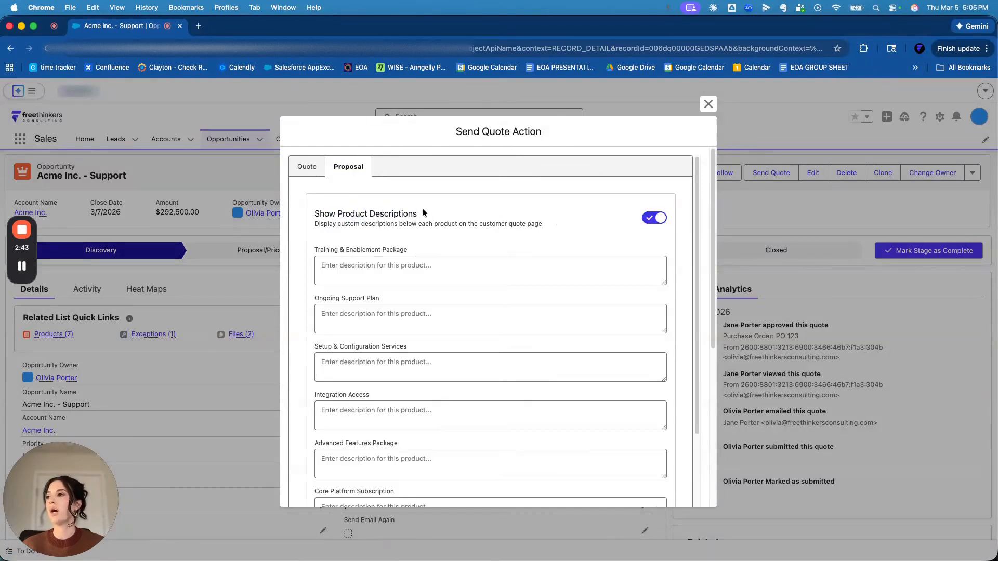
drag(344, 210, 431, 216)
click(432, 215)
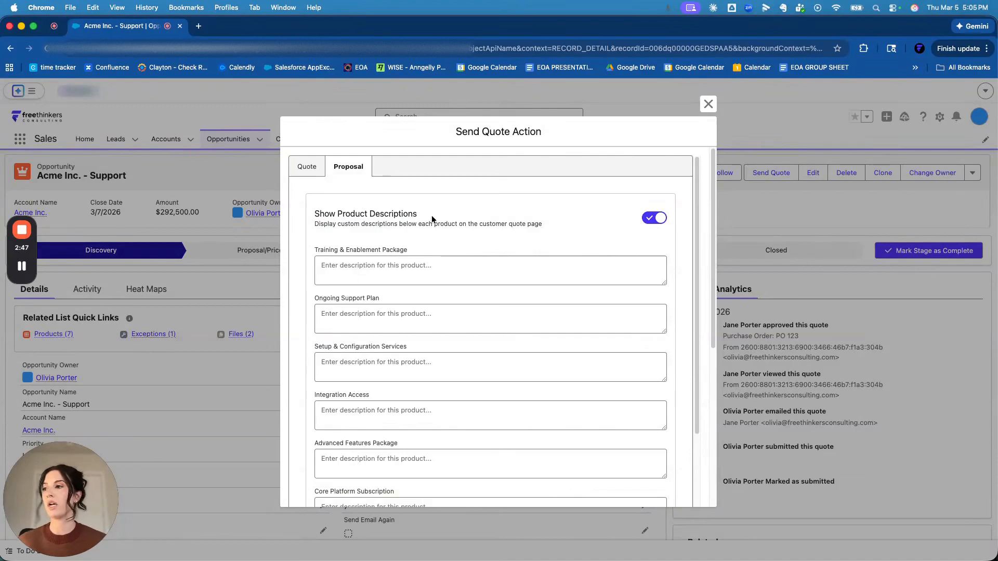
drag(430, 214, 377, 216)
click(347, 214)
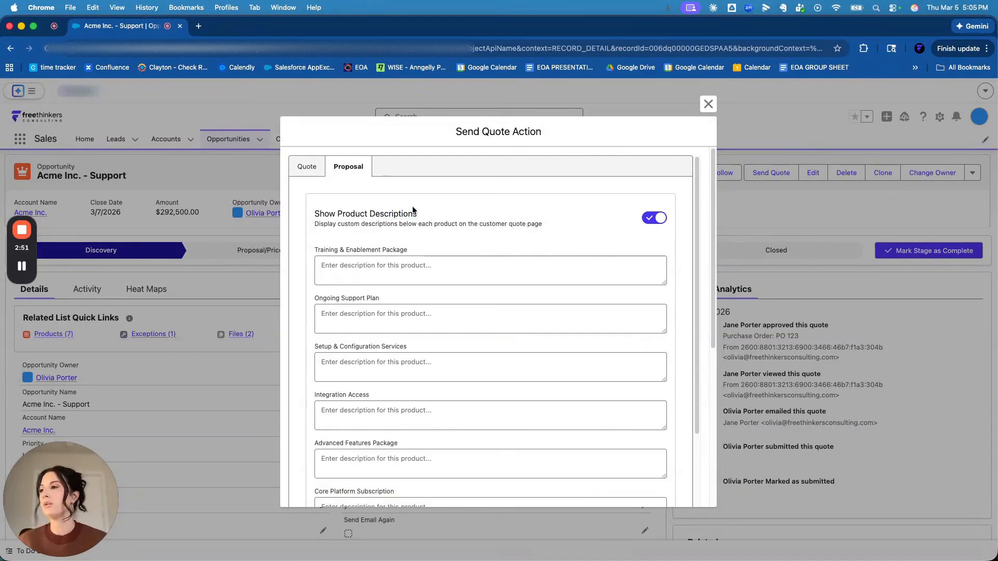
click(380, 271)
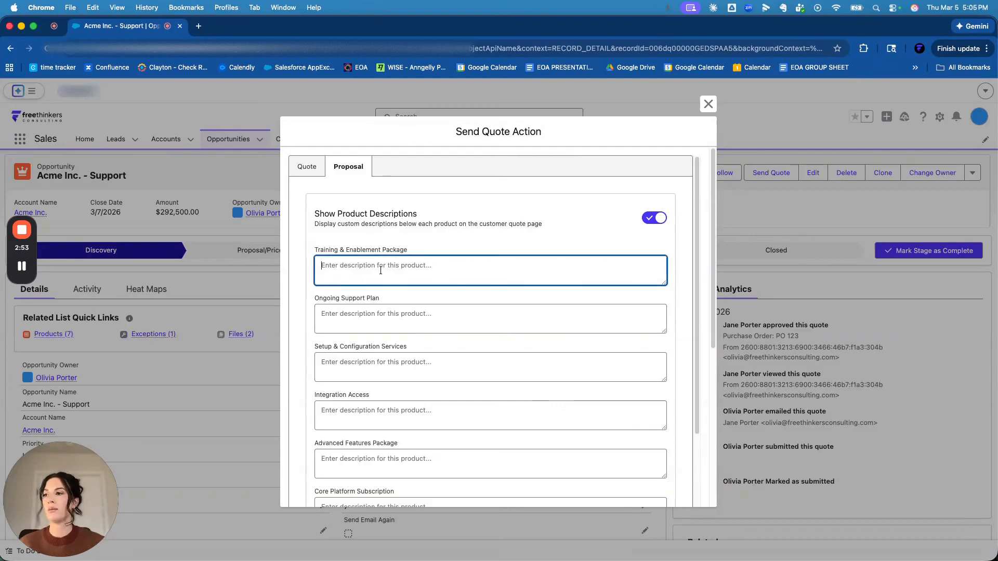
text(add)
key(BackSpace)
key(BackSpace)
key(BackSpace)
text(clietn)
key(BackSpace)
key(BackSpace)
key(BackSpace)
key(BackSpace)
key(BackSpace)
key(BackSpace)
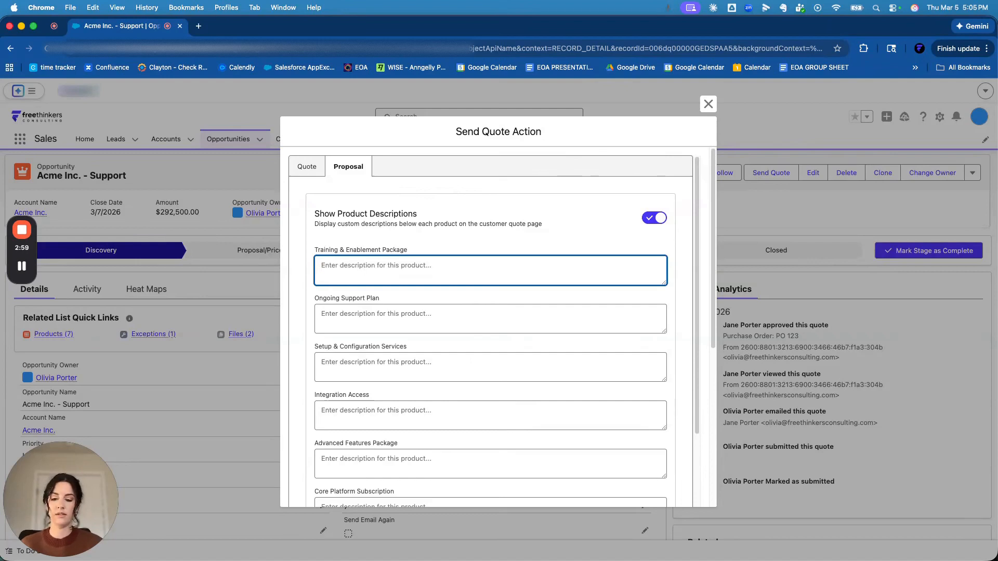
- Enter "this will be completed at the end of the project" as the Training & Enablement Package description
text(this will b)
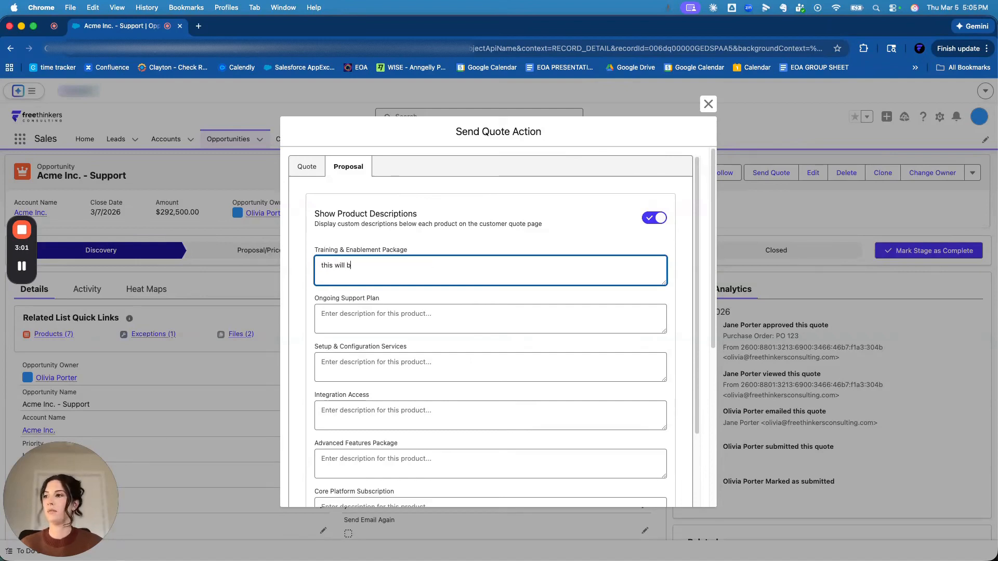
text(e completed at the )
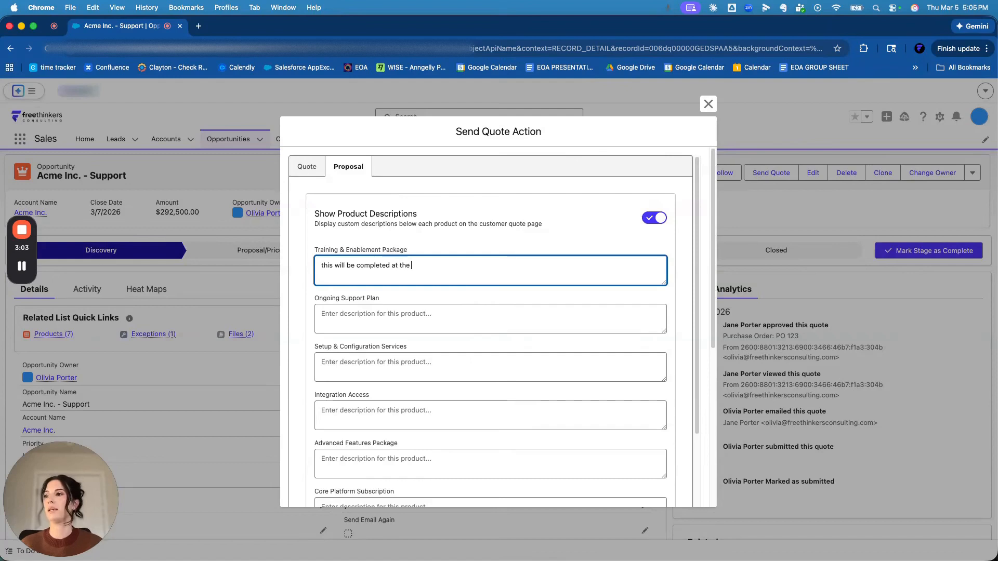
text(end of the project)
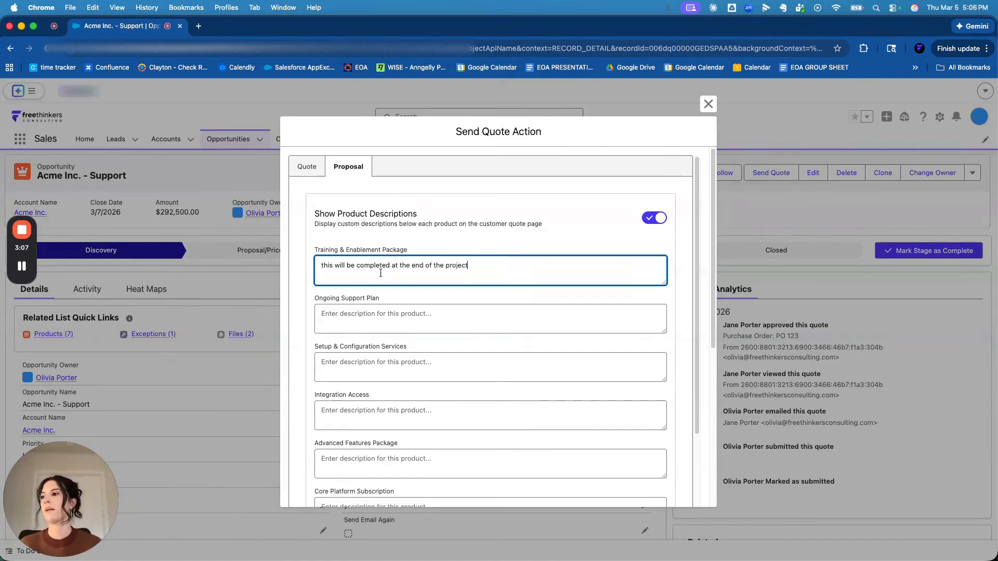
- Enter "12 months of support" as the Ongoing Support Plan description and "1st month free promo" as the Discount description
click(350, 310)
text(12 monts)
text(s of support)
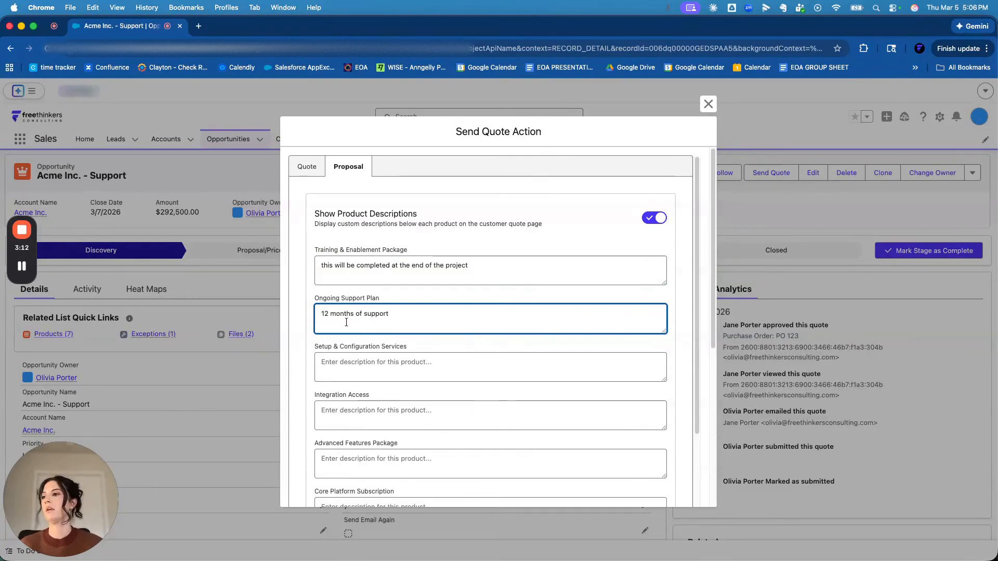
scroll(346, 323, down, 5)
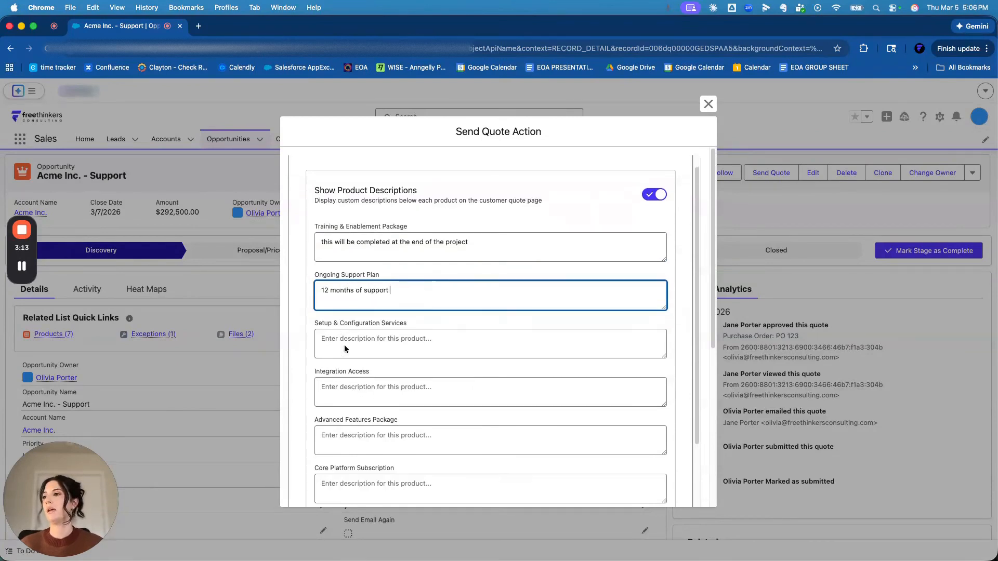
click(364, 440)
text(1st month fre)
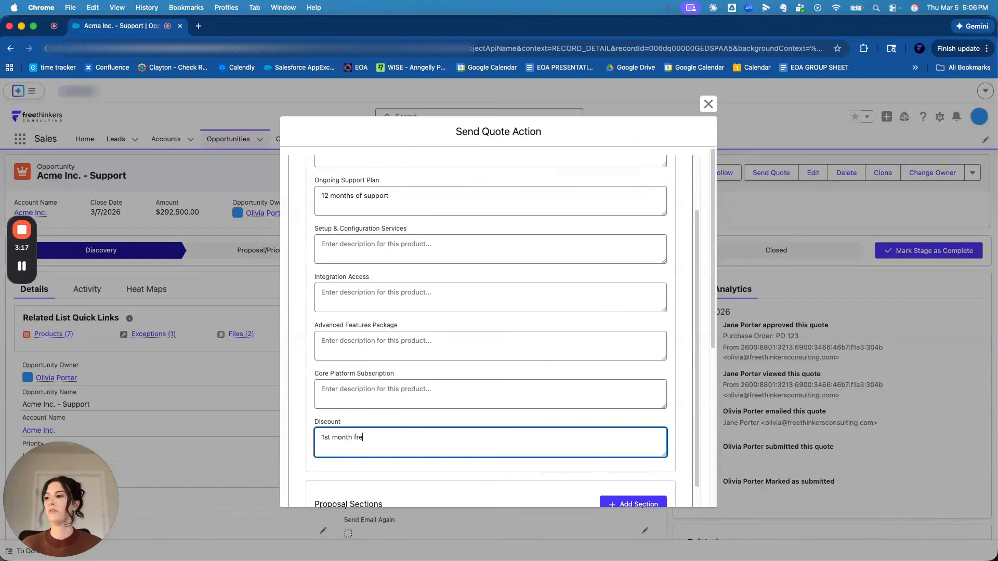
text(e promo)
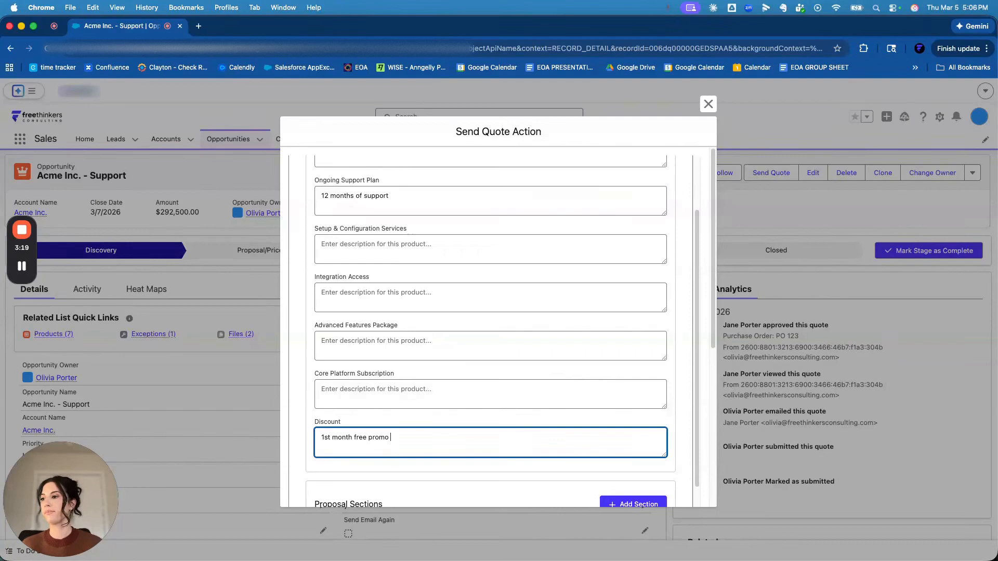
- Add a new blank section to the proposal sections
scroll(488, 309, down, 10)
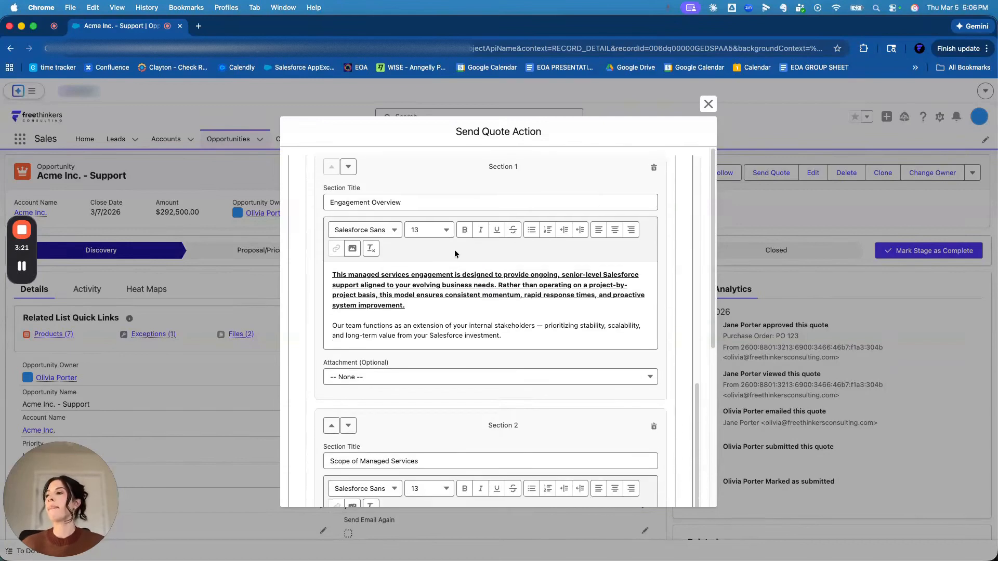
scroll(490, 233, up, 2)
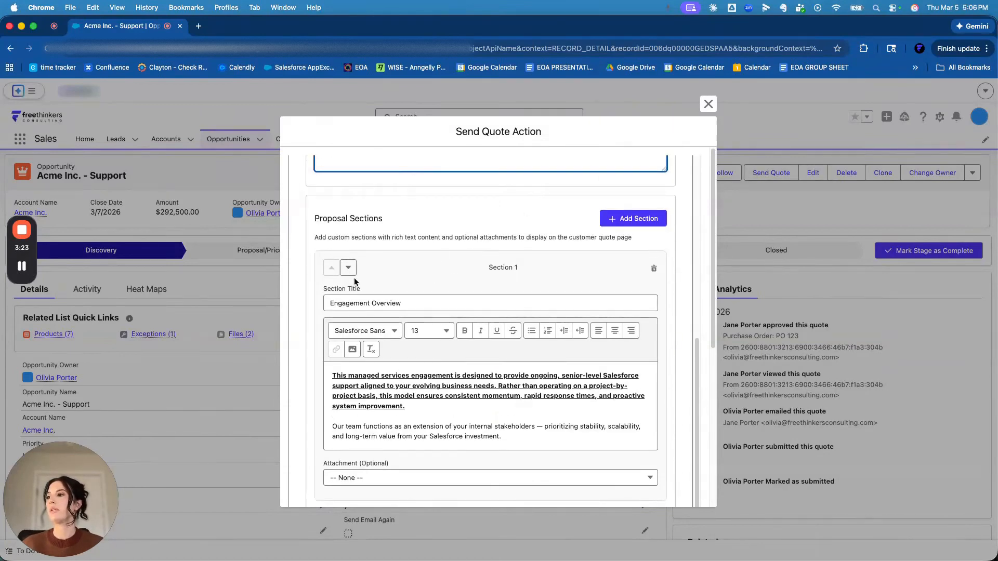
click(633, 218)
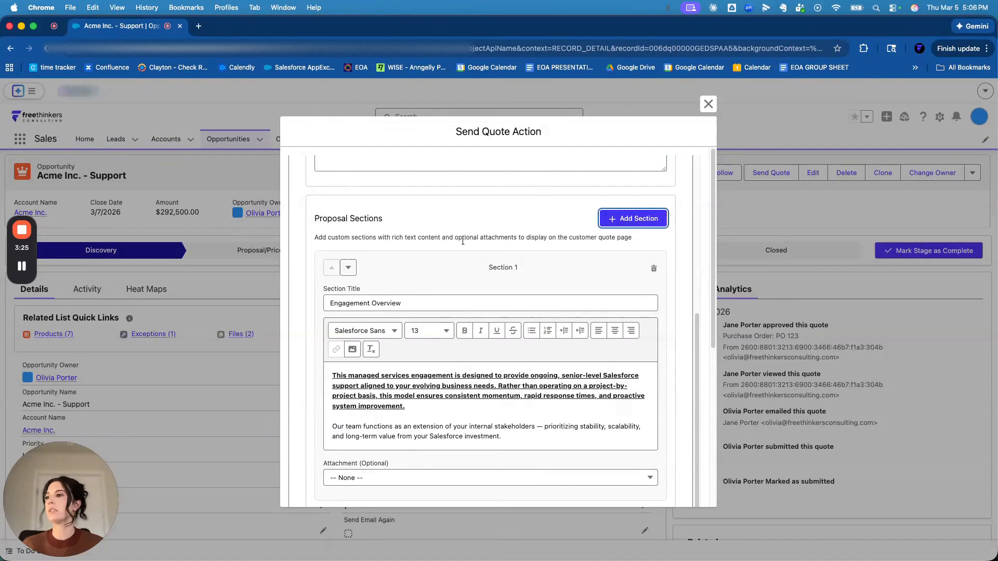
- Reorder the proposal sections so Engagement Overview stays first and Scope of Managed Services follows Term & Flexibility
click(349, 269)
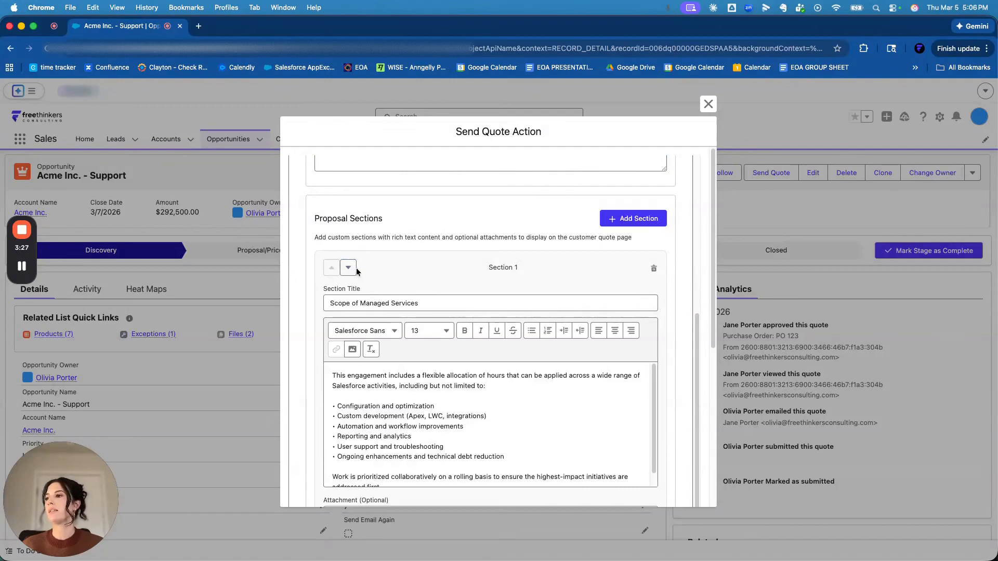
click(350, 270)
scroll(423, 288, down, 3)
click(349, 360)
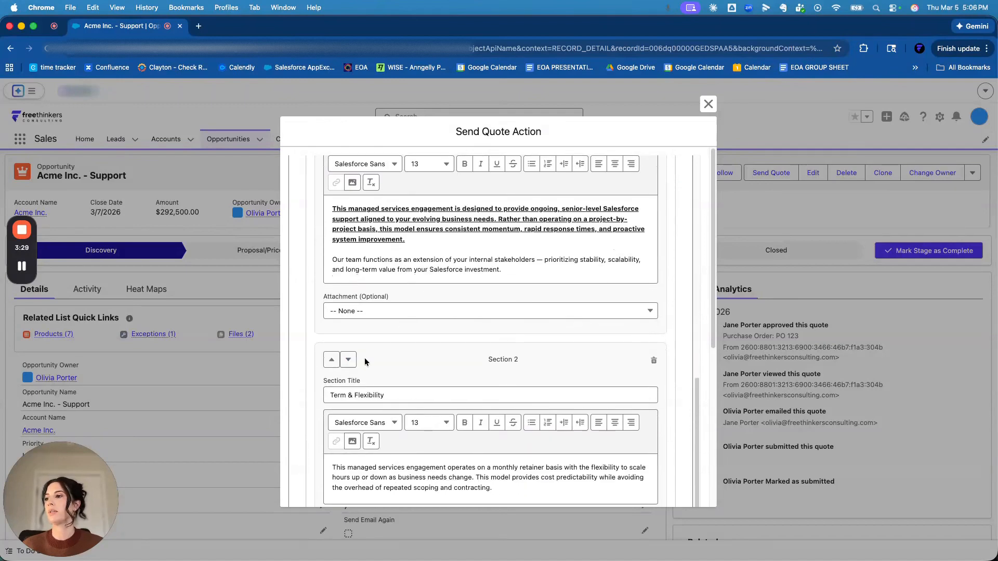
- Attach floor space.png to the new blank Section 4 of the proposal
scroll(410, 347, down, 7)
scroll(414, 348, down, 6)
click(441, 226)
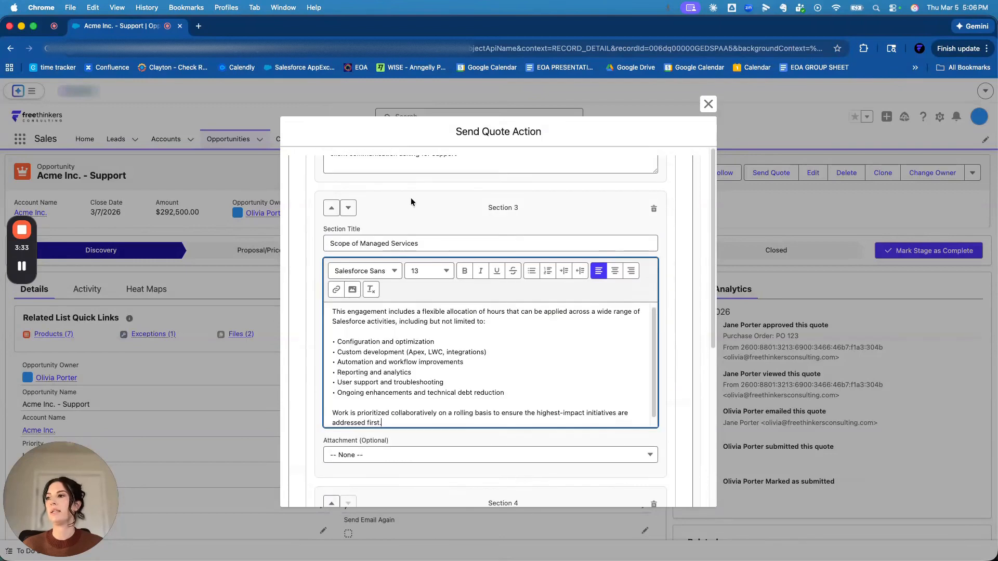
click(376, 341)
scroll(438, 343, down, 8)
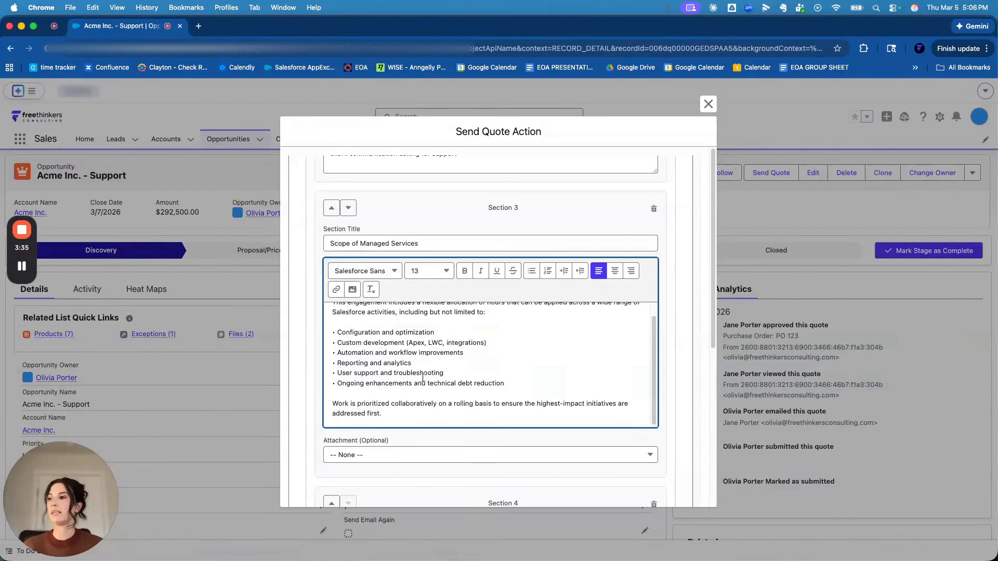
click(399, 395)
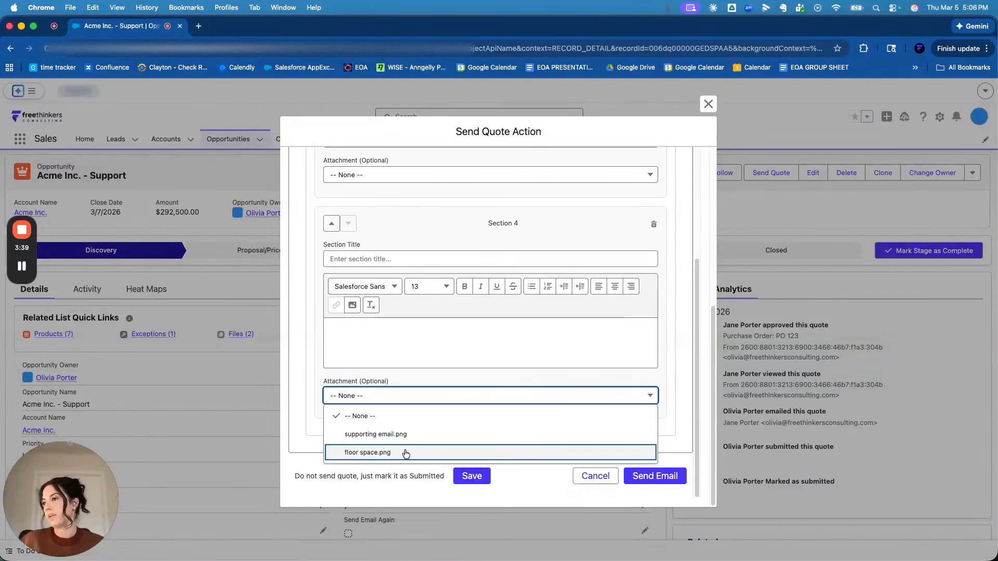
click(405, 453)
- Title Section 4 "Communication & Governance" and paste in the copied body text beginning "Strong communication is core to successful managed services."
click(397, 361)
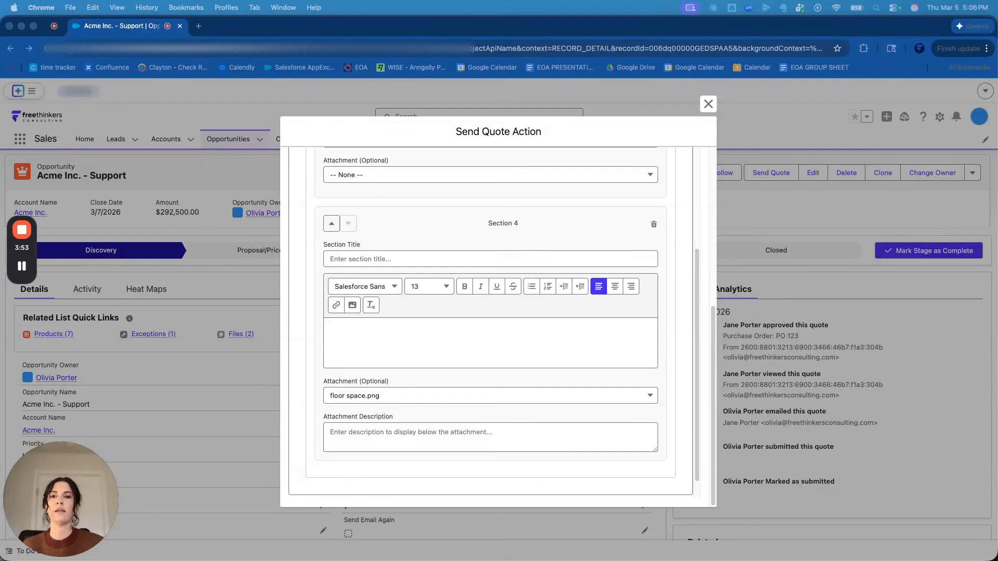
click(383, 260)
text(Communication & Governance)
click(387, 334)
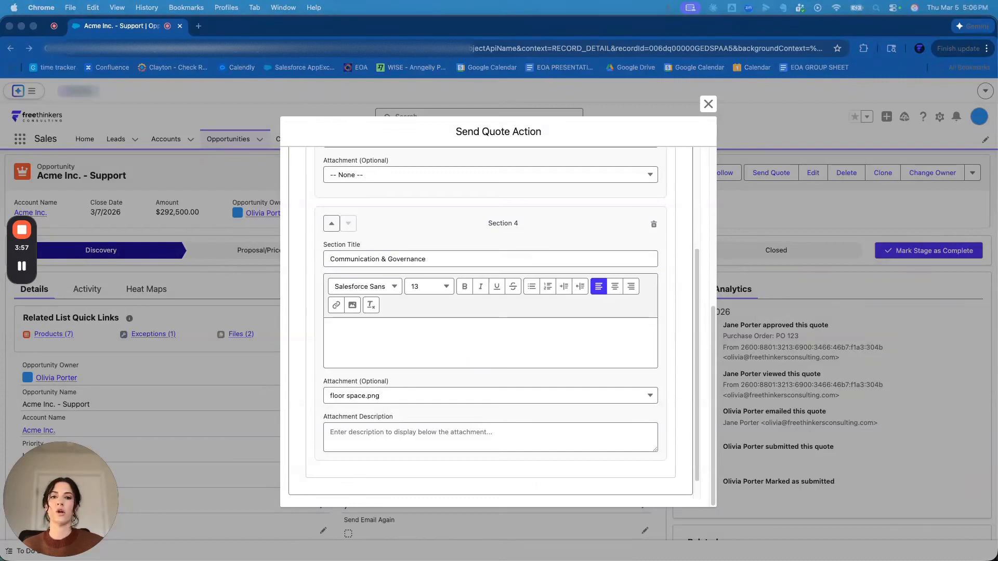
click(413, 337)
text(Strong communication is core to successful managed services. You can expect: • A dedicated delivery lead • Regular status updates and progress tracking • Clear escalation paths when decisions are required • Documented outcomes and next steps This ensures alignment across technical teams and business stakeholders at all times.)
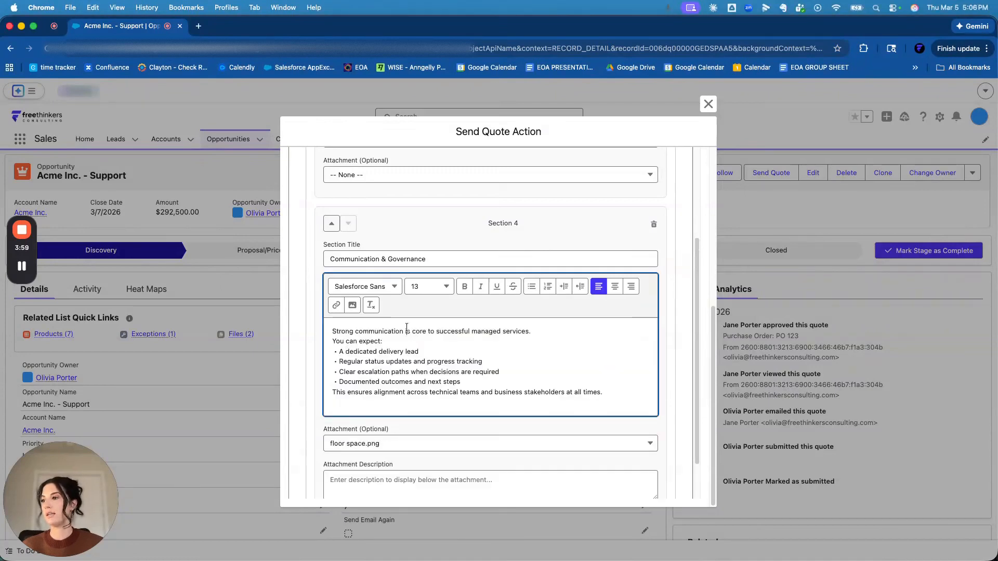
- Make the first line of the Communication & Governance text bold and underlined
triple_click(406, 330)
key(super+b)
key(super+u)
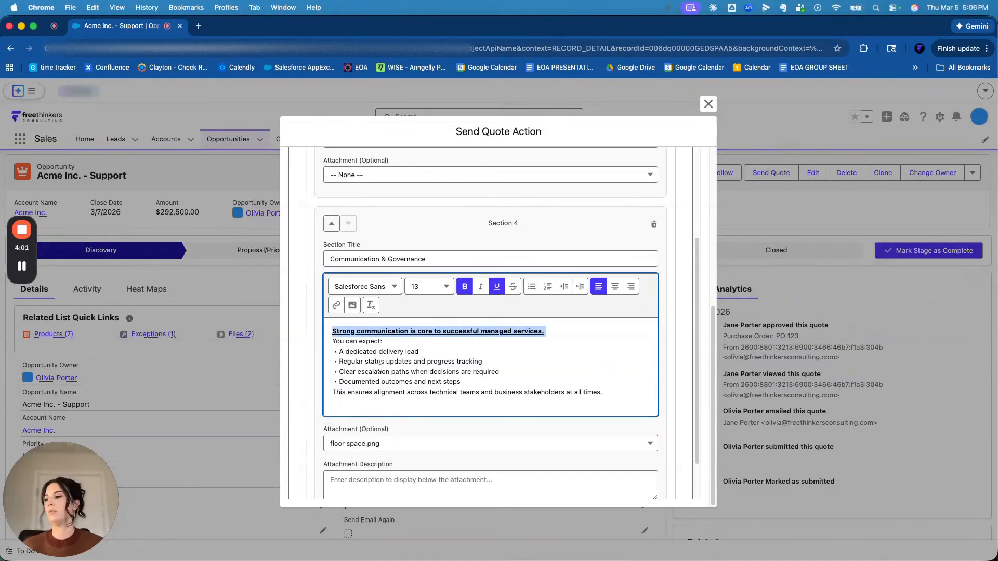
- Enter "supporting manufacturing floor space" as the attachment description for floor space.png, correcting the spelling of "manufacturing"
scroll(391, 441, down, 1)
click(389, 431)
click(397, 470)
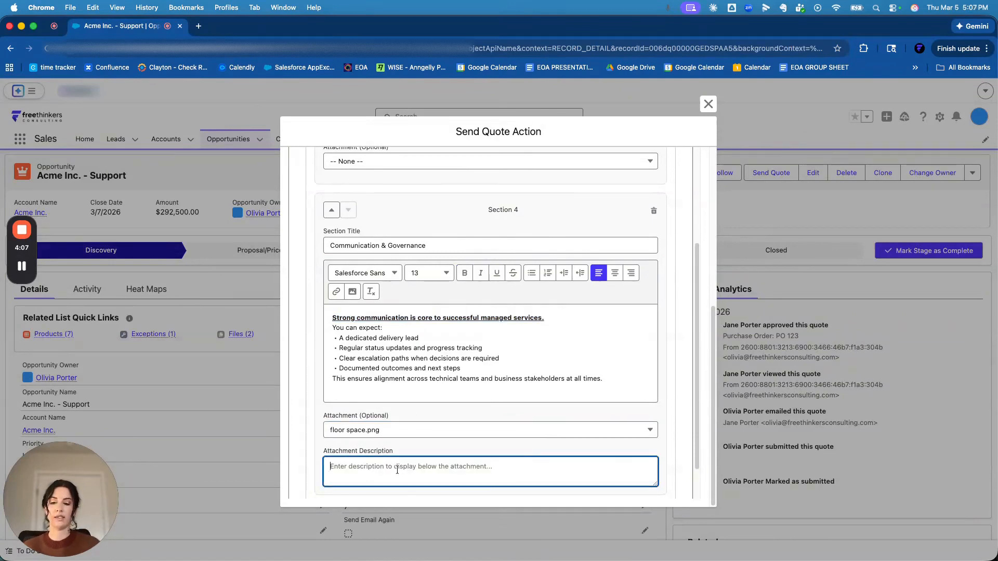
text(suppo)
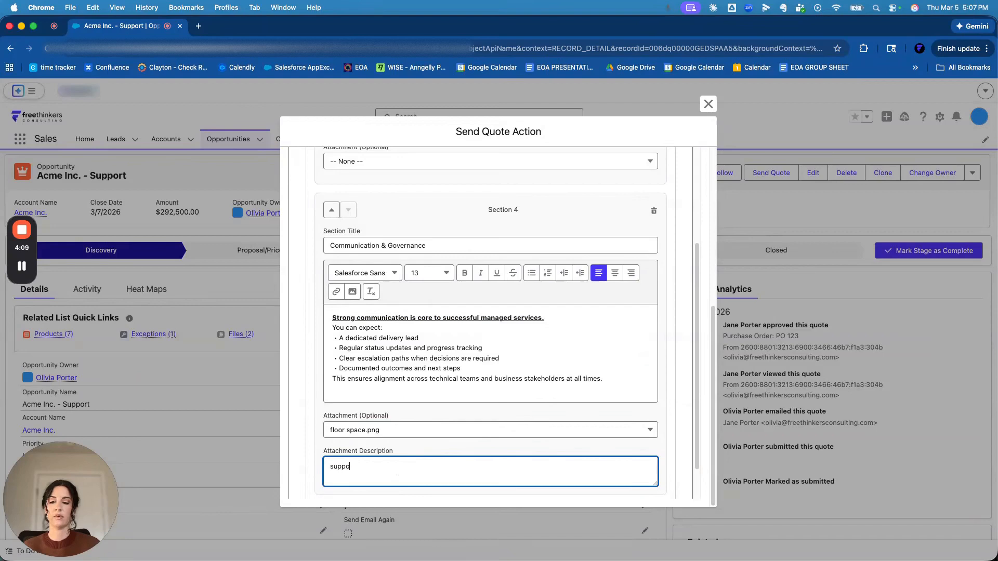
text(rting manfu)
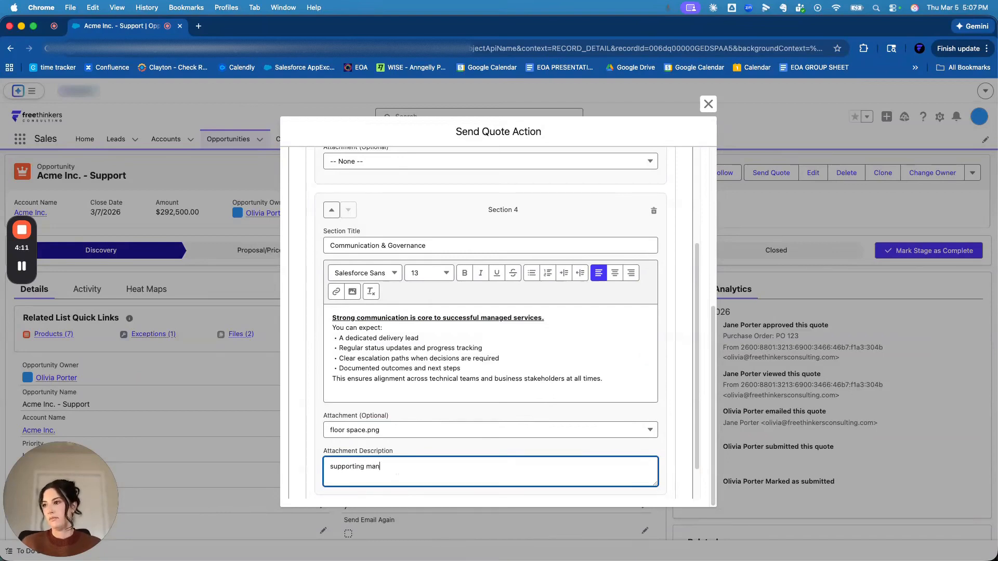
key(BackSpace)
key(BackSpace)
text(ufac)
key(BackSpace)
text(tuing fl)
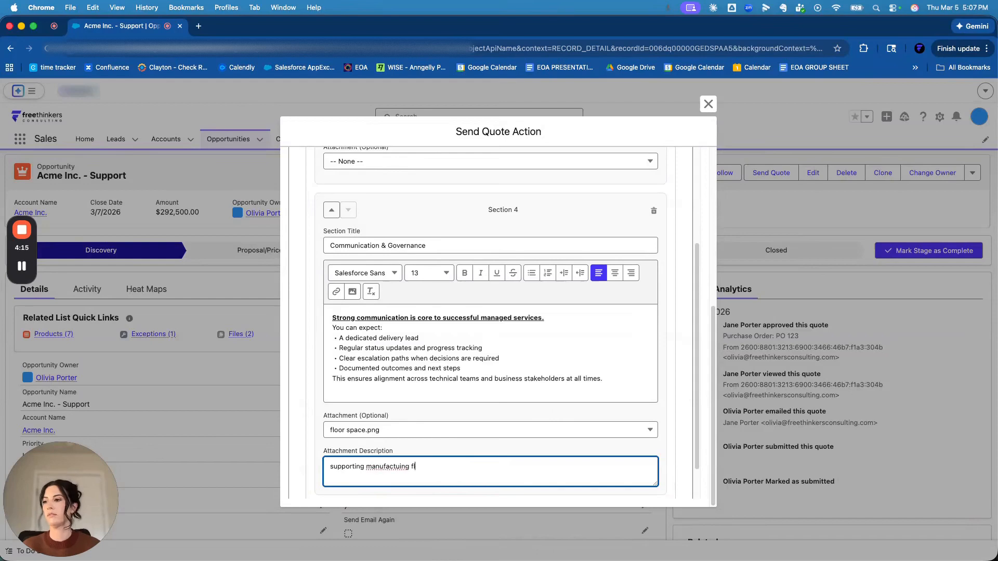
text(oor space)
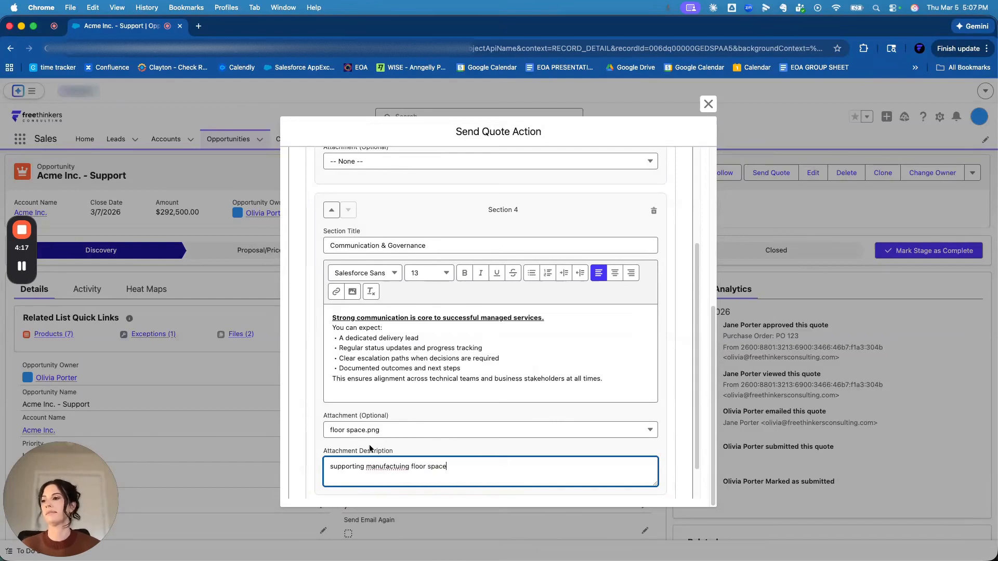
right_click(386, 466)
click(416, 243)
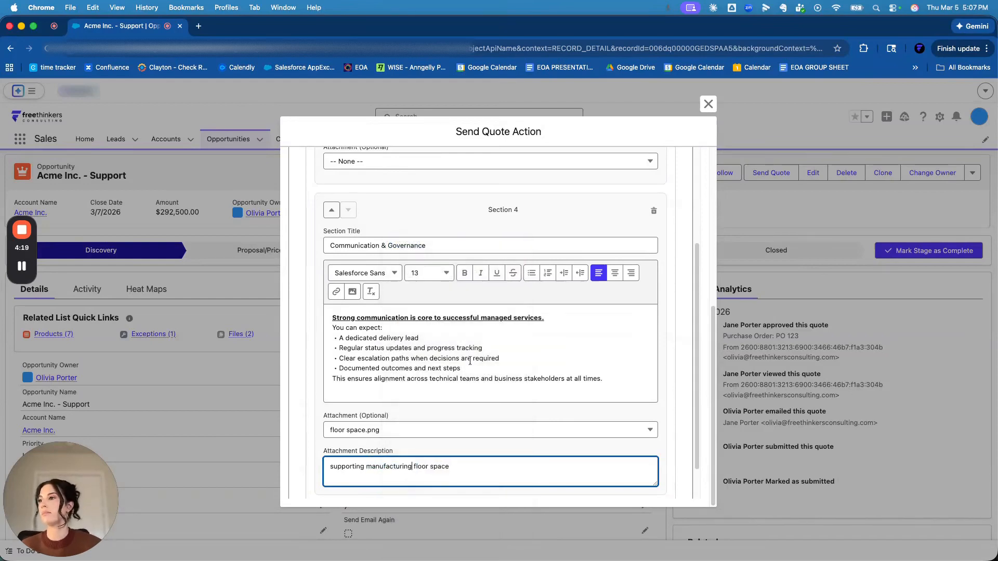
- Recheck the quote and proposal settings, and send the updated quote by email
scroll(463, 409, down, 3)
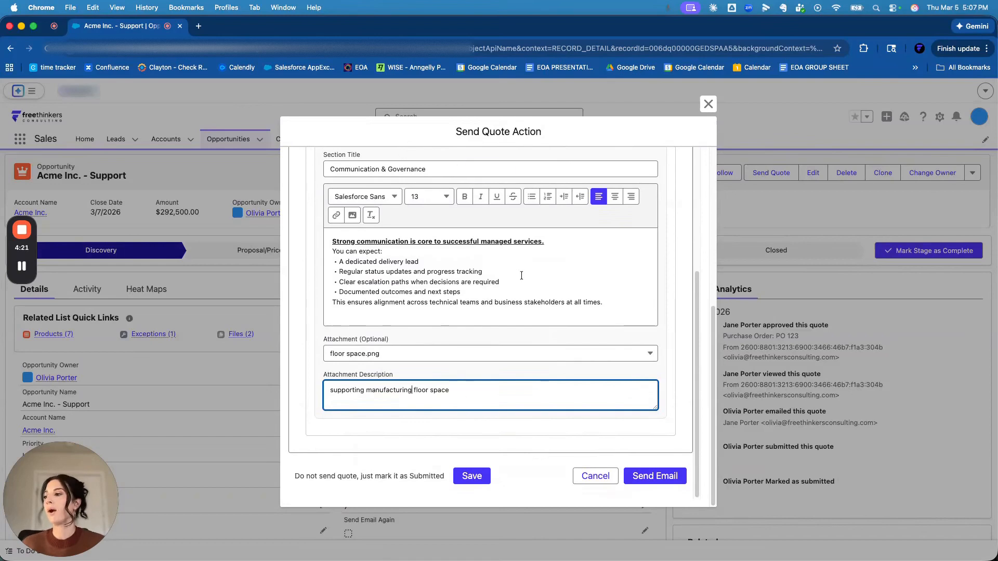
scroll(521, 276, up, 15)
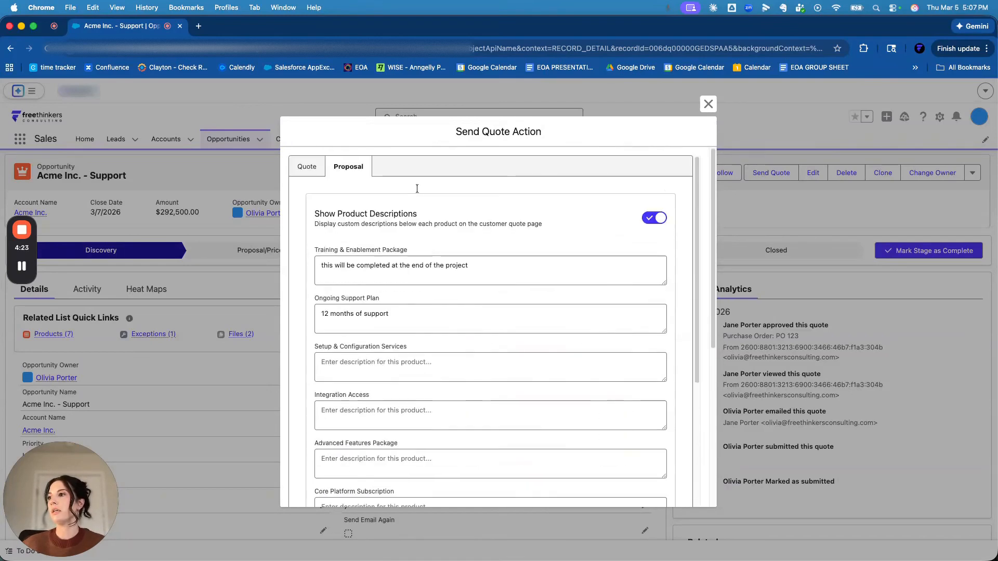
click(307, 167)
click(367, 168)
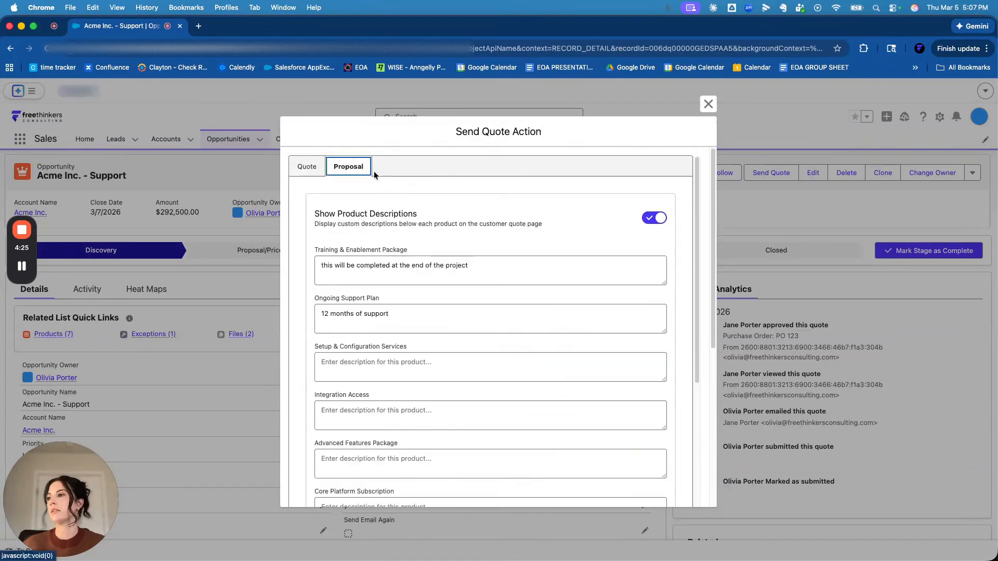
key(Left)
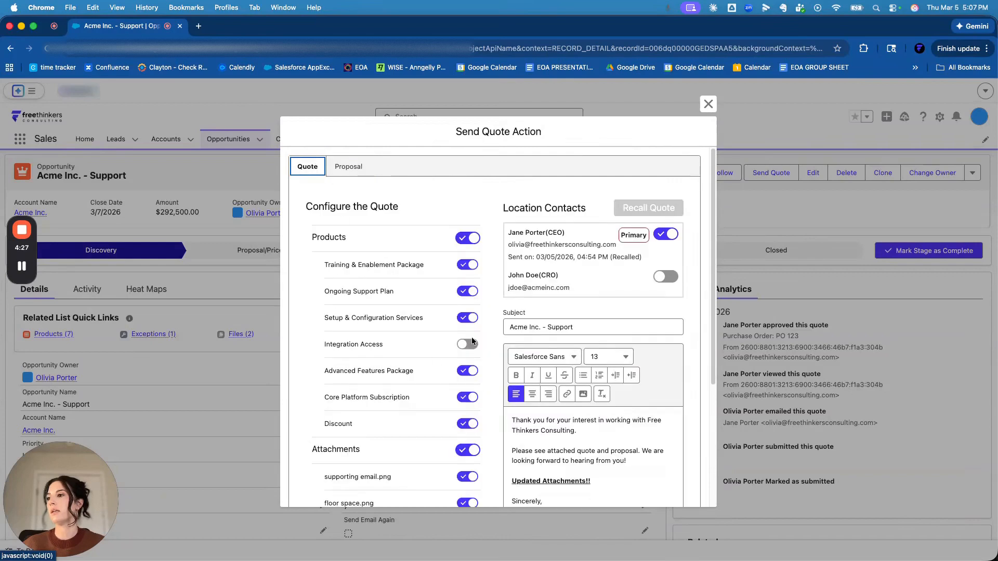
key(Right)
scroll(622, 453, down, 15)
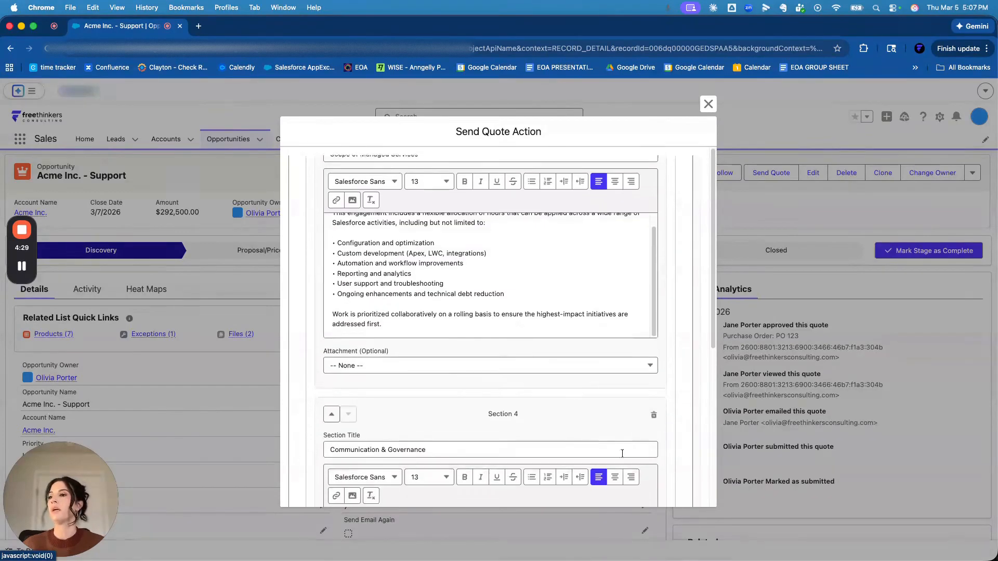
scroll(622, 453, down, 6)
click(656, 476)
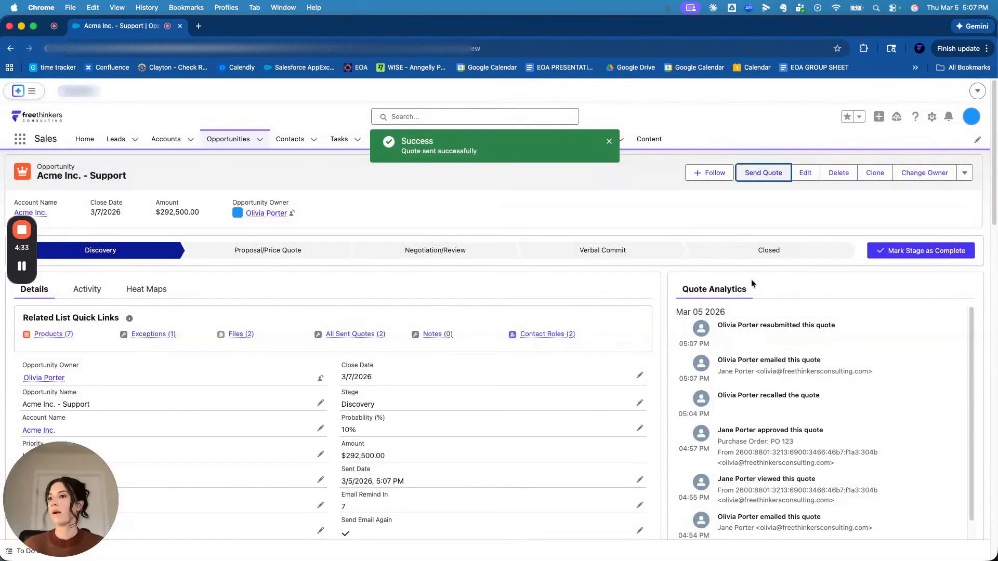
- Examine the newest resubmission and email entries in the opportunity's Quote Analytics
drag(736, 325, 830, 326)
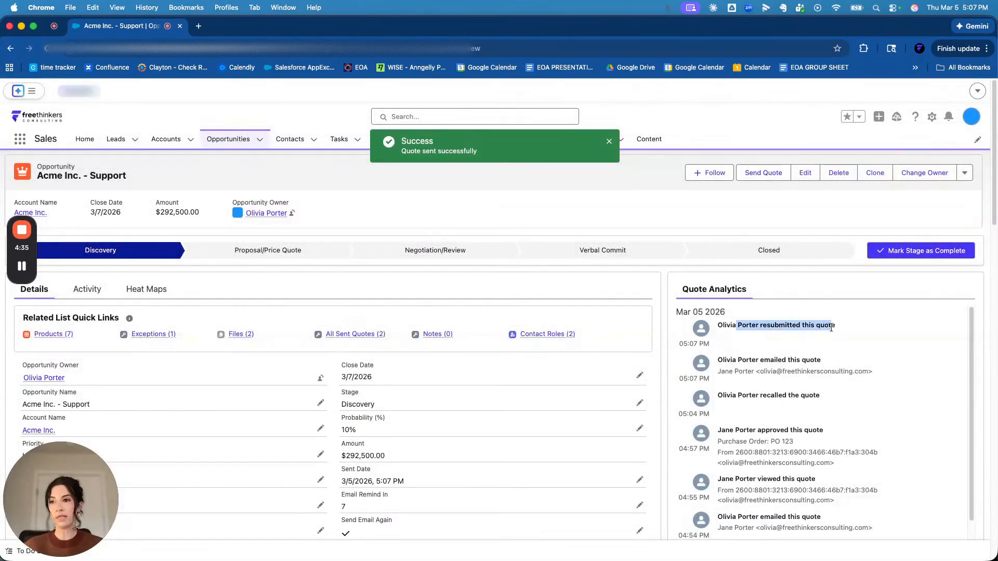
drag(759, 360, 729, 372)
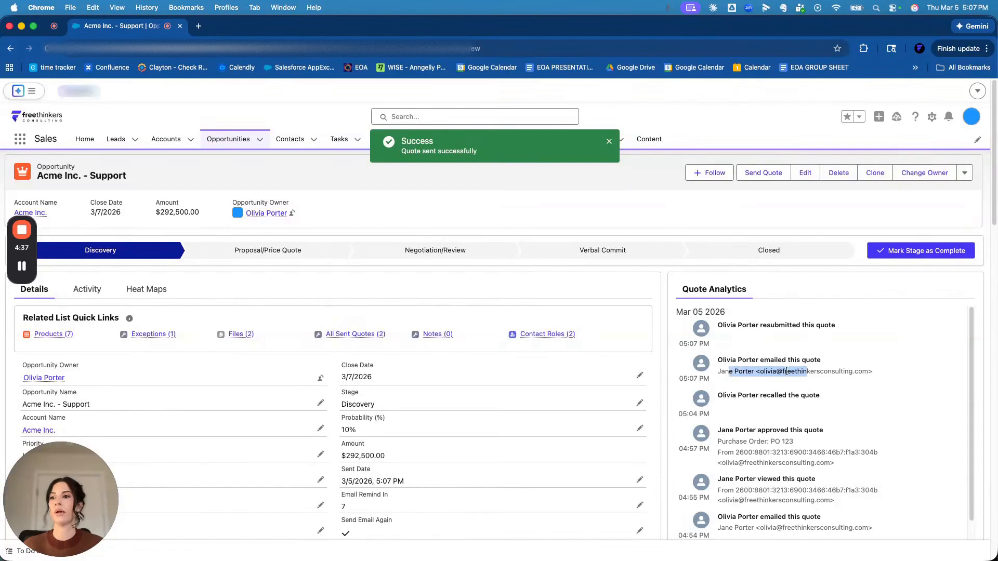
click(786, 371)
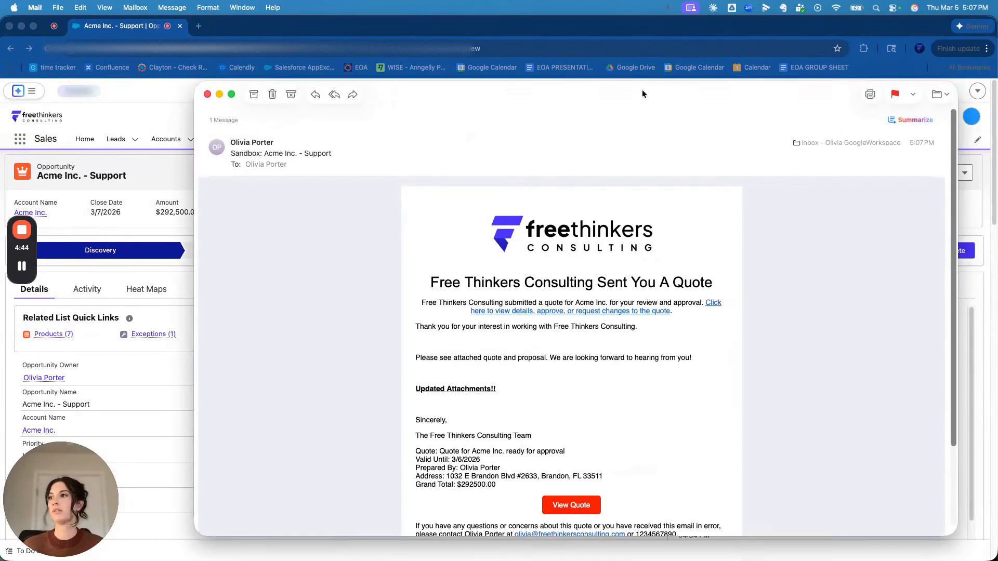
- Switch to Mail and examine the quote name, validity date, preparer, address and grand total in the received quote email
drag(621, 91, 576, 59)
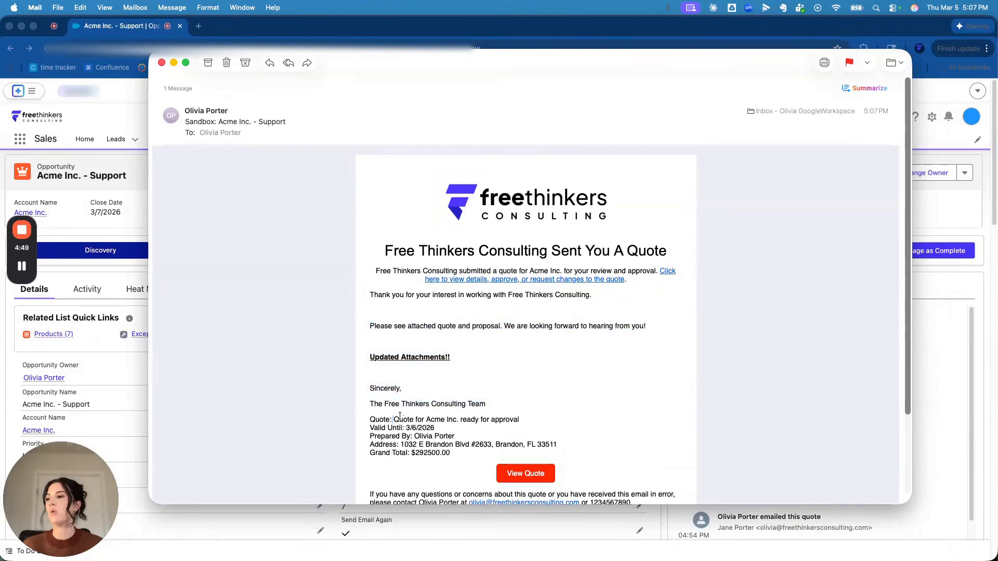
drag(393, 419, 520, 420)
click(514, 426)
drag(386, 426, 457, 431)
drag(398, 442, 508, 439)
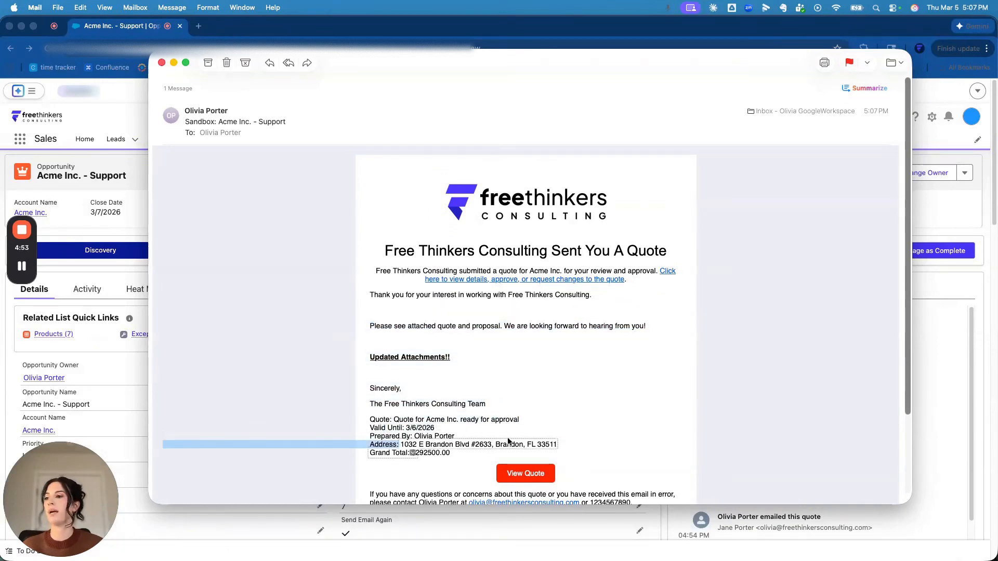
click(447, 469)
mouse_move(380, 450)
mouse_down()
mouse_move(469, 456)
mouse_move(369, 453)
mouse_up()
click(469, 457)
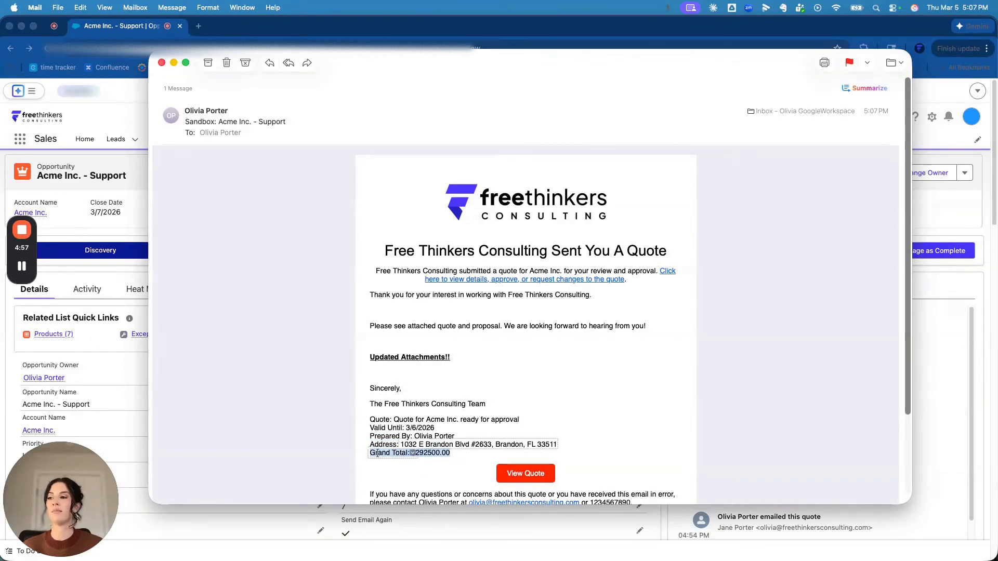
click(579, 363)
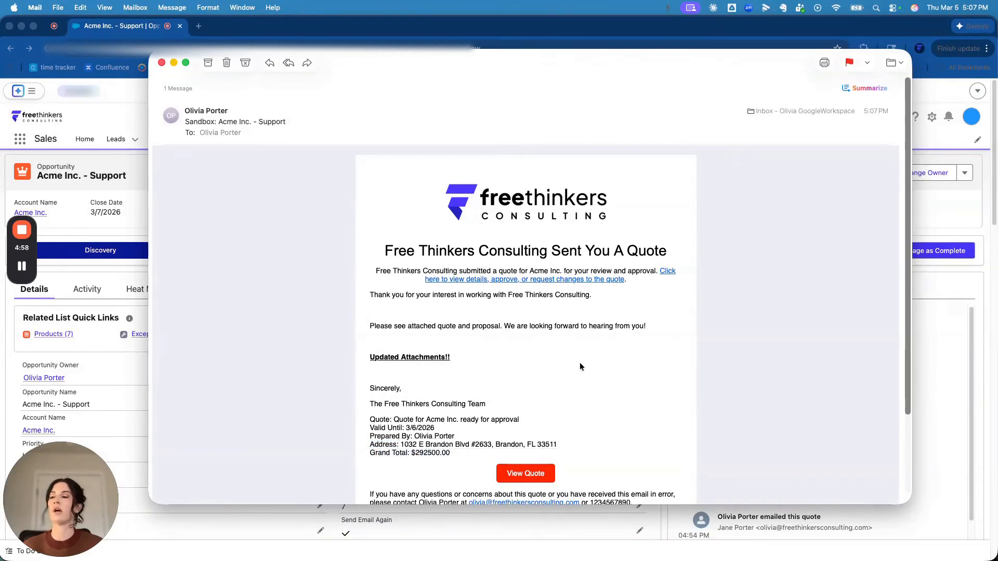
- Open the online quote from the received email in Chrome, and look at its print preview
click(529, 474)
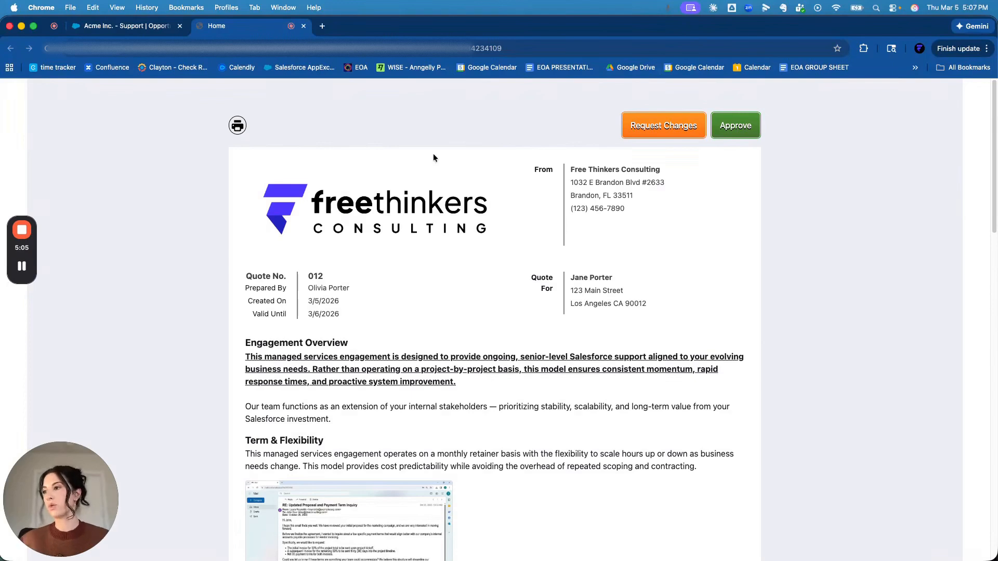
click(237, 127)
click(766, 485)
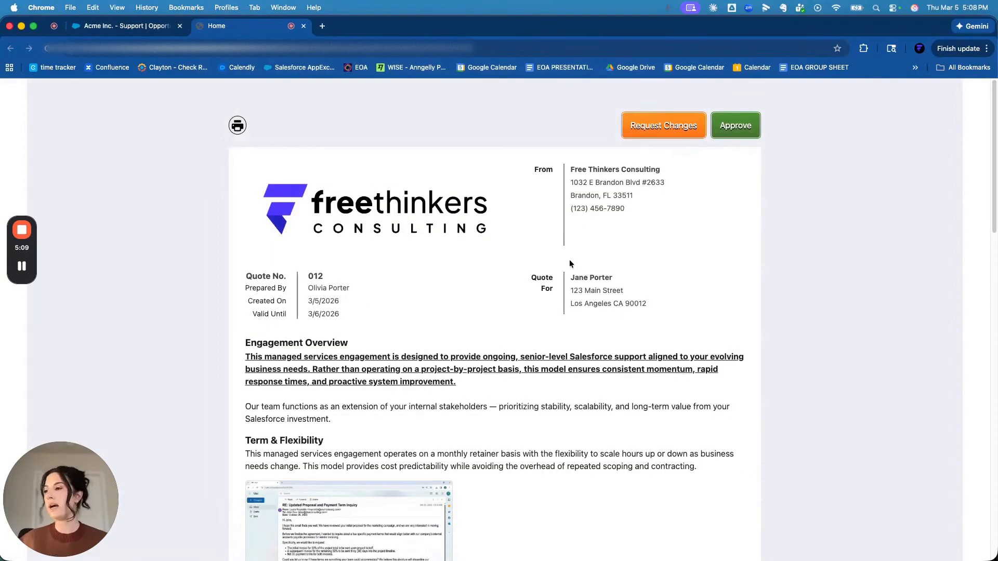
click(648, 127)
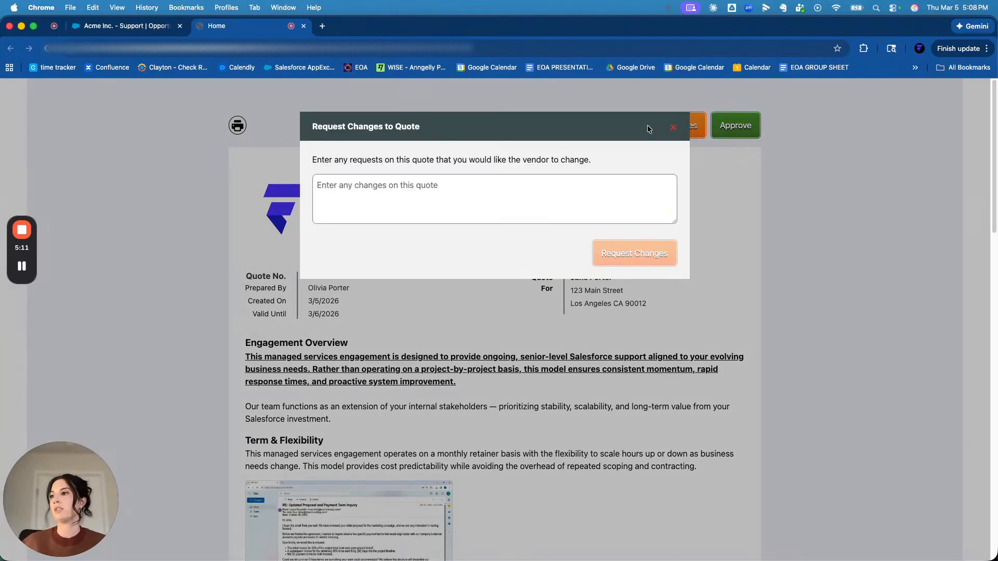
click(419, 216)
text(asdfasdfa)
key(super+a)
key(BackSpace)
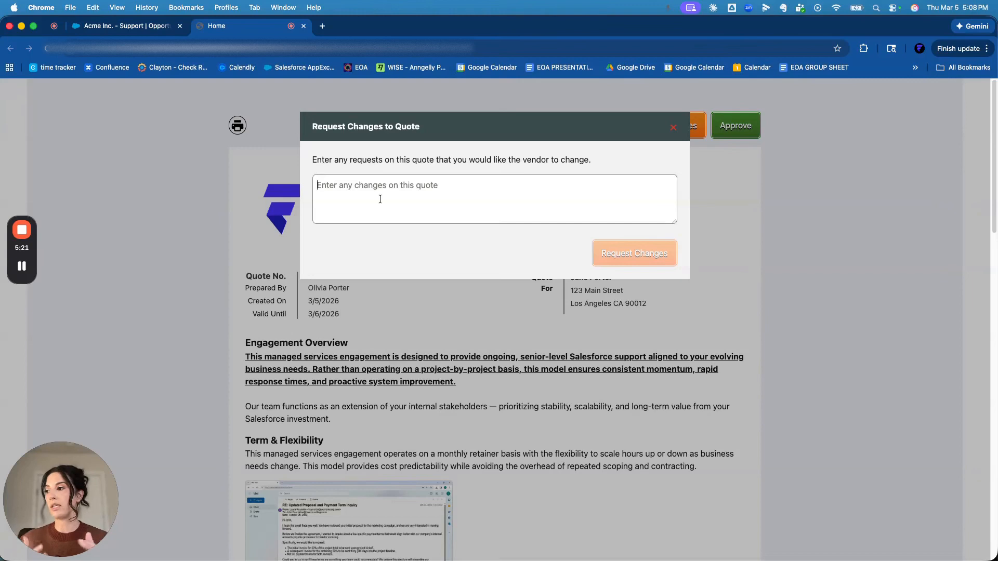
click(672, 129)
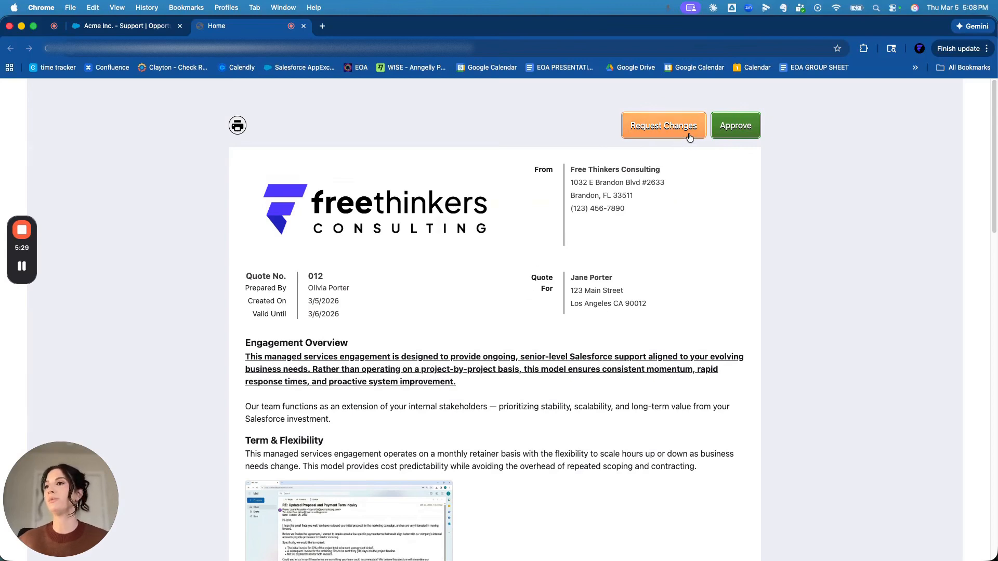
- Examine the quote's header, proposal sections and embedded attachment images down to the line-item table
scroll(574, 287, down, 3)
scroll(368, 163, up, 3)
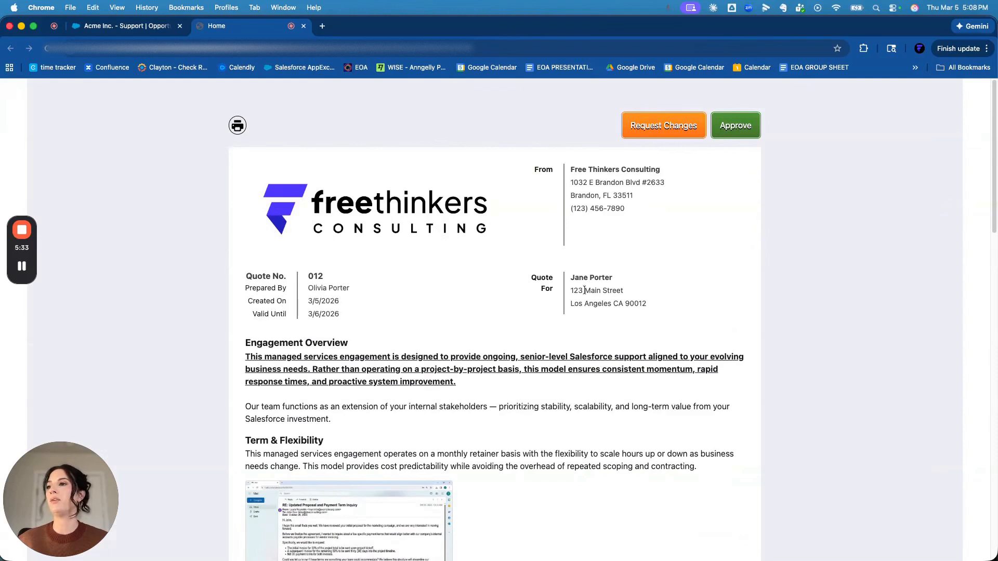
scroll(551, 311, down, 3)
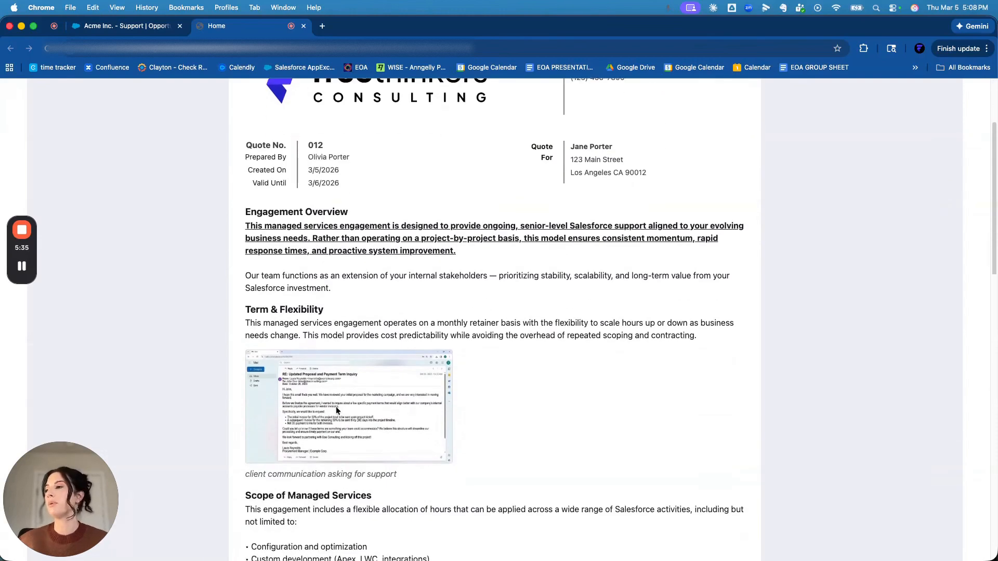
scroll(335, 406, down, 5)
scroll(335, 406, down, 8)
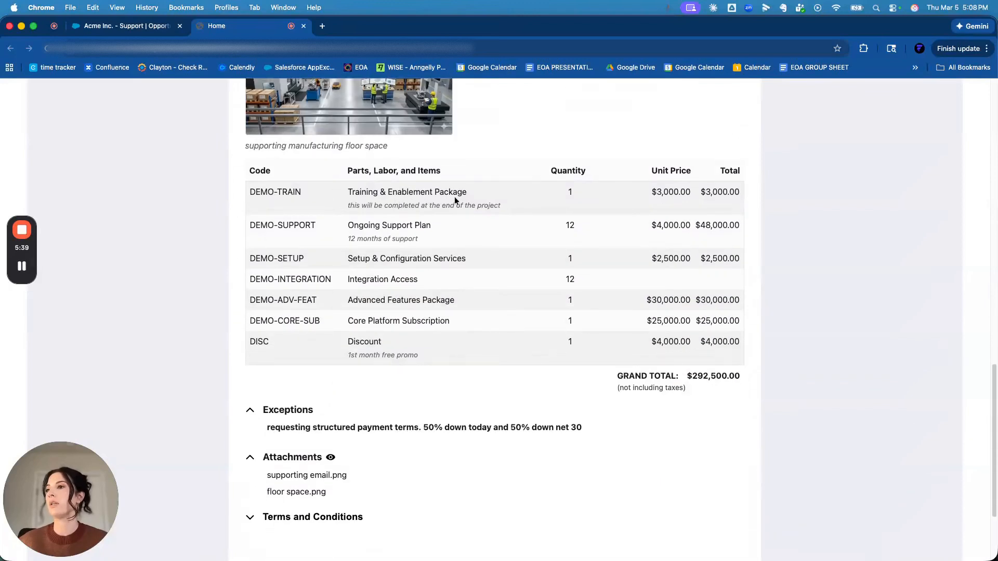
- Examine the Integration Access line's quantity and pricing, and the grand total under the line items
drag(349, 279, 440, 279)
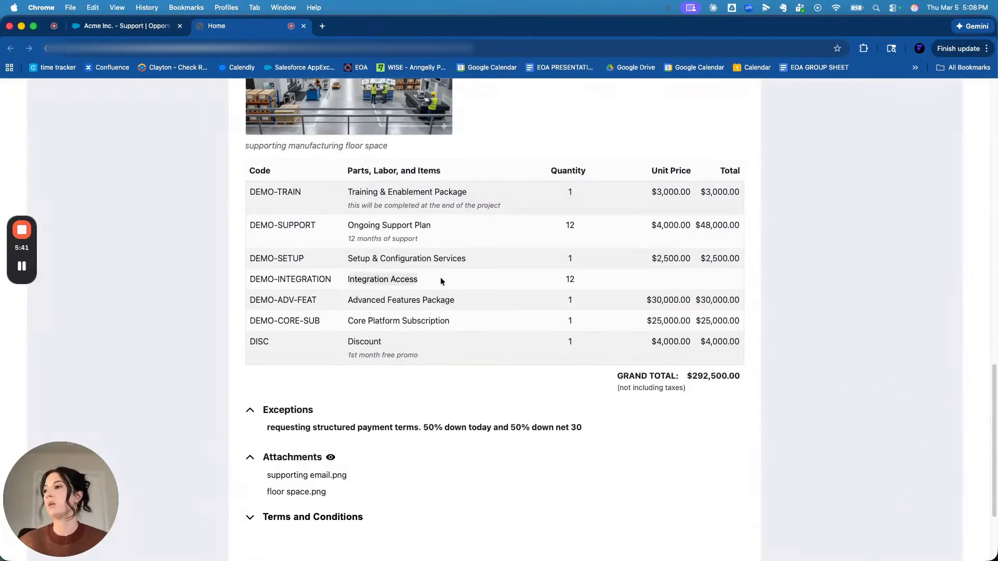
click(428, 282)
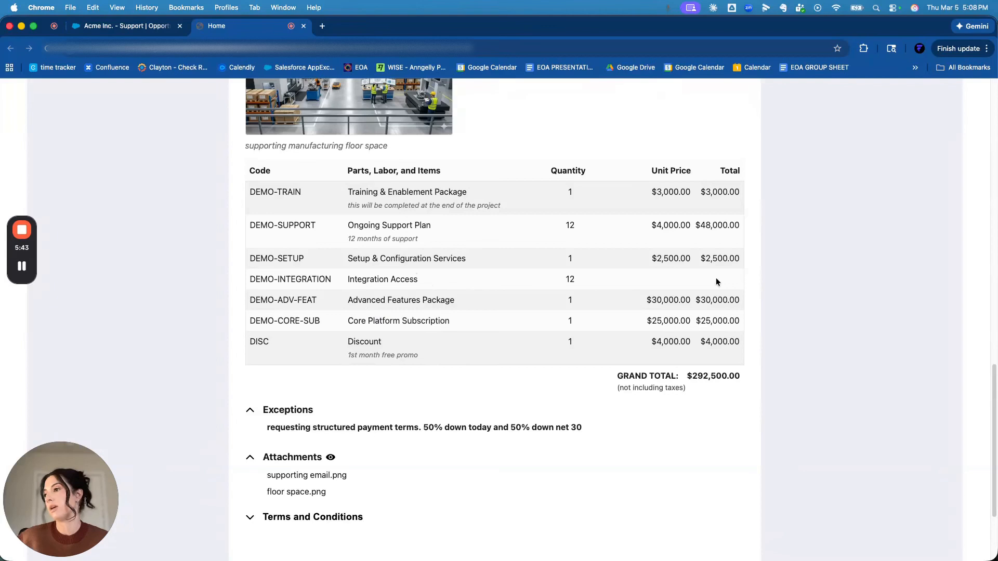
drag(346, 279, 656, 284)
click(708, 286)
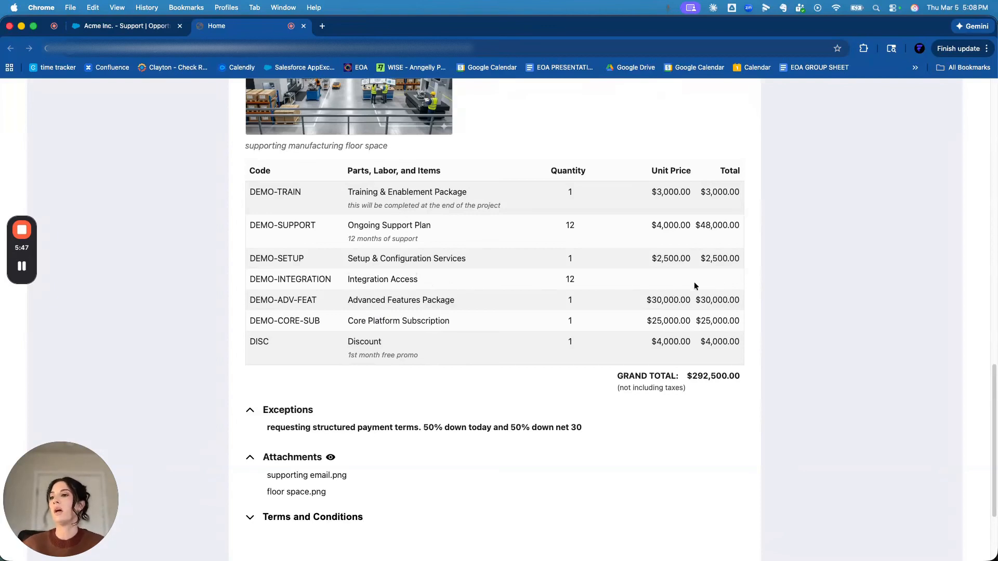
drag(684, 375, 611, 386)
click(739, 380)
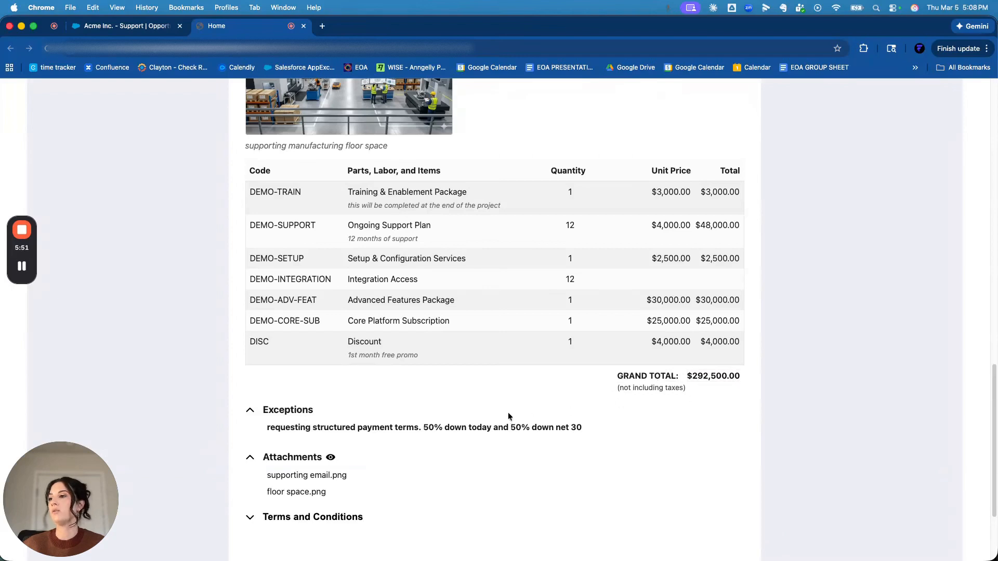
- Collapse and re-expand the quote's Exceptions section, and examine the requested payment terms
scroll(508, 416, down, 1)
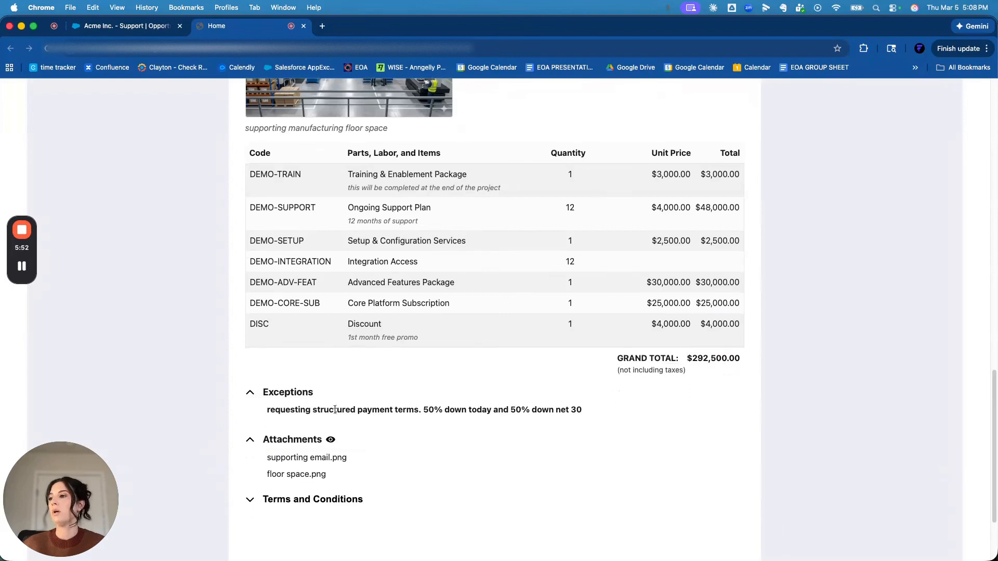
click(251, 394)
click(253, 396)
mouse_move(285, 409)
mouse_down()
mouse_move(537, 409)
mouse_move(295, 409)
mouse_up()
click(550, 411)
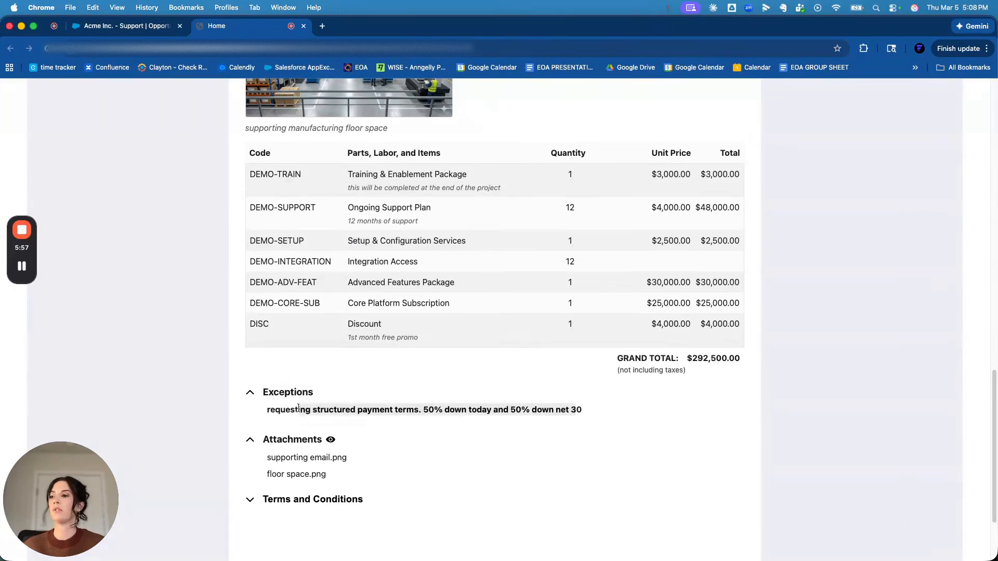
click(276, 408)
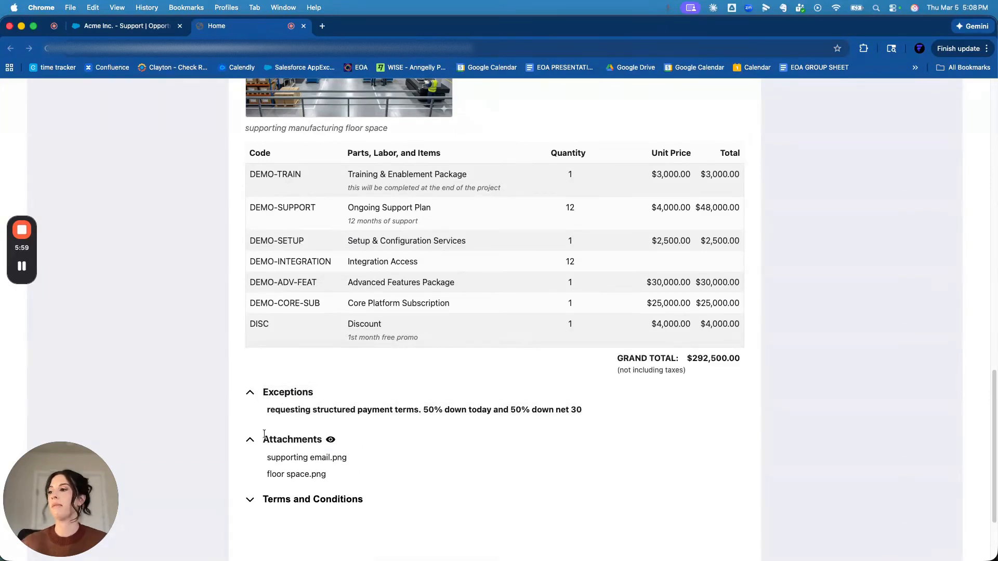
- Preview the supporting email and floor space attachments of the quote, and close the viewer
click(335, 443)
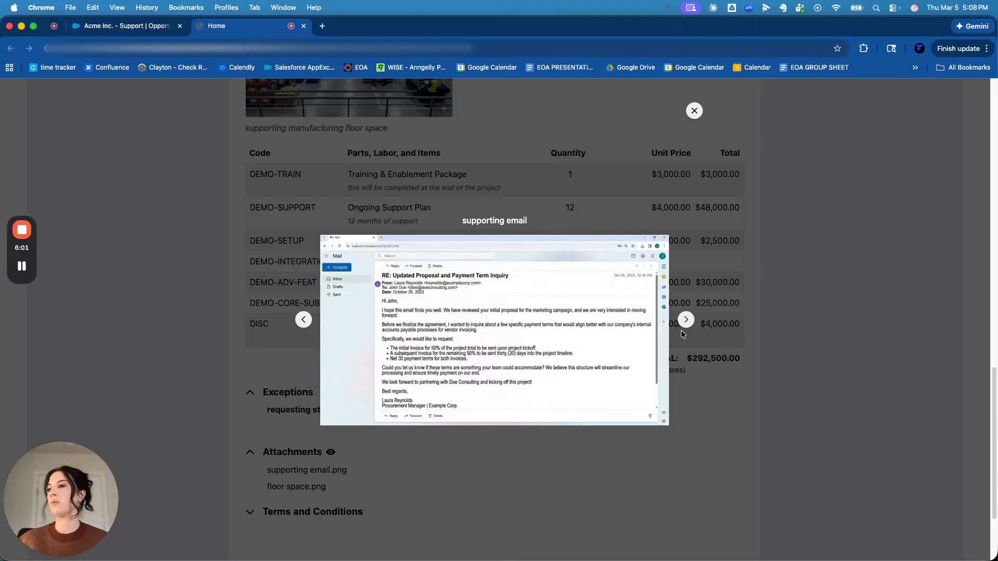
click(685, 320)
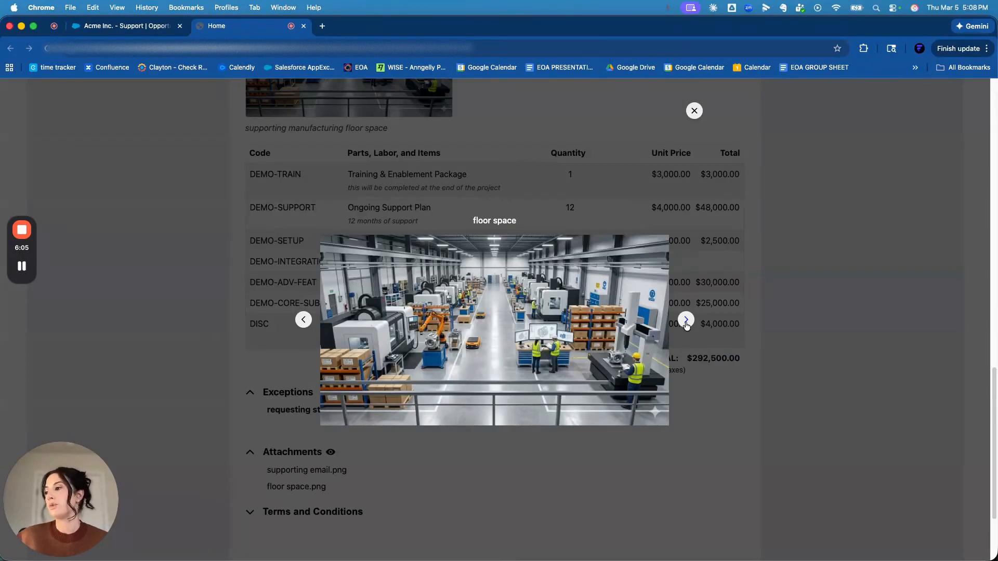
click(692, 115)
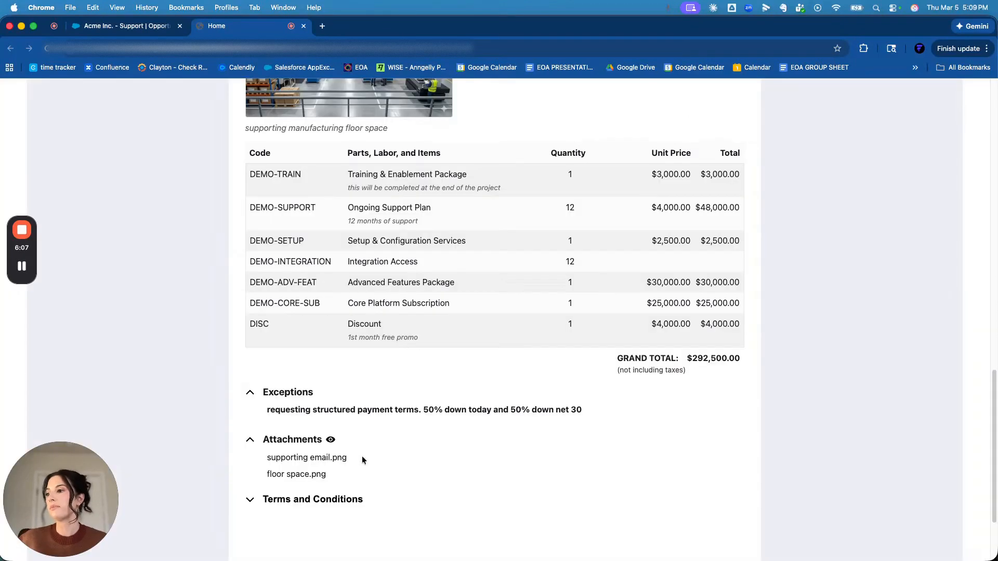
- Expand the quote's Terms and Conditions, look through them, and collapse them again
click(250, 500)
scroll(251, 501, down, 5)
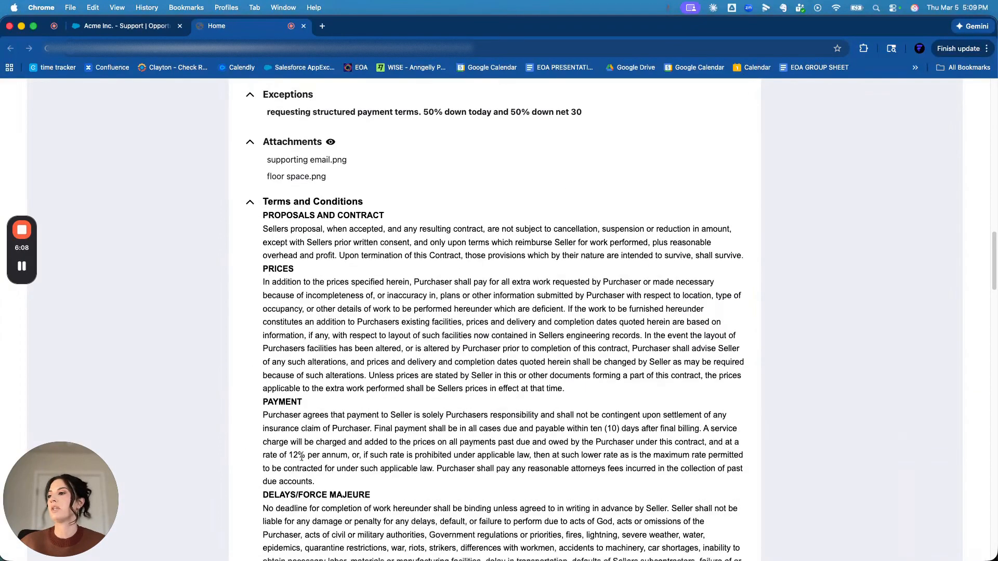
click(248, 201)
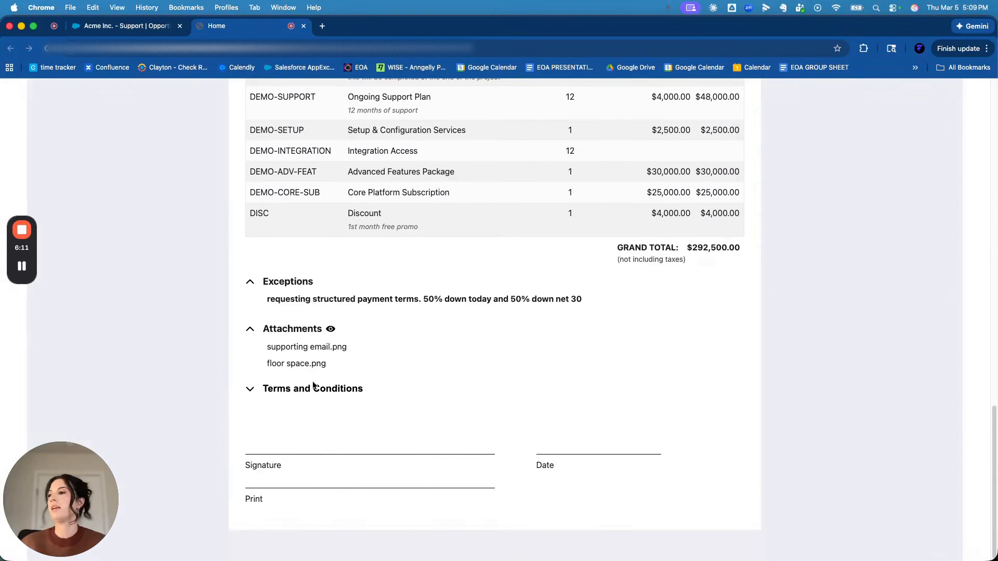
- Approve the quote with the electronic signature consent accepted and the purchase order number entered
scroll(314, 386, up, 15)
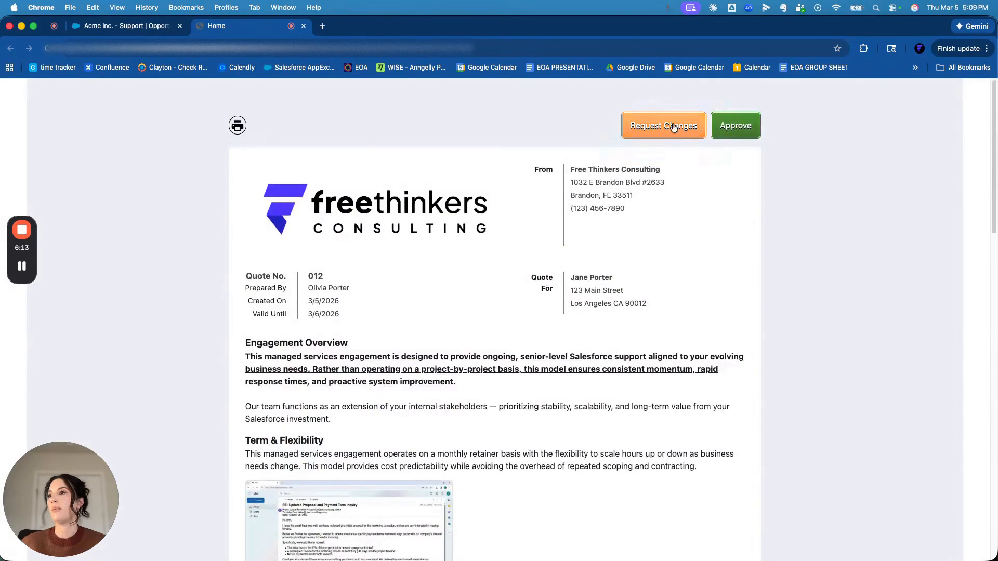
click(735, 127)
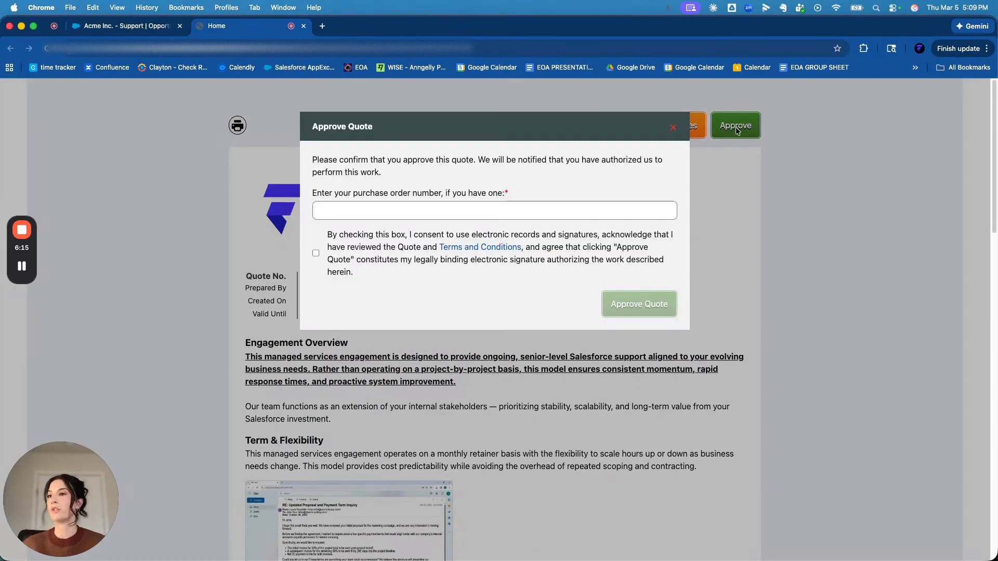
click(316, 253)
click(347, 210)
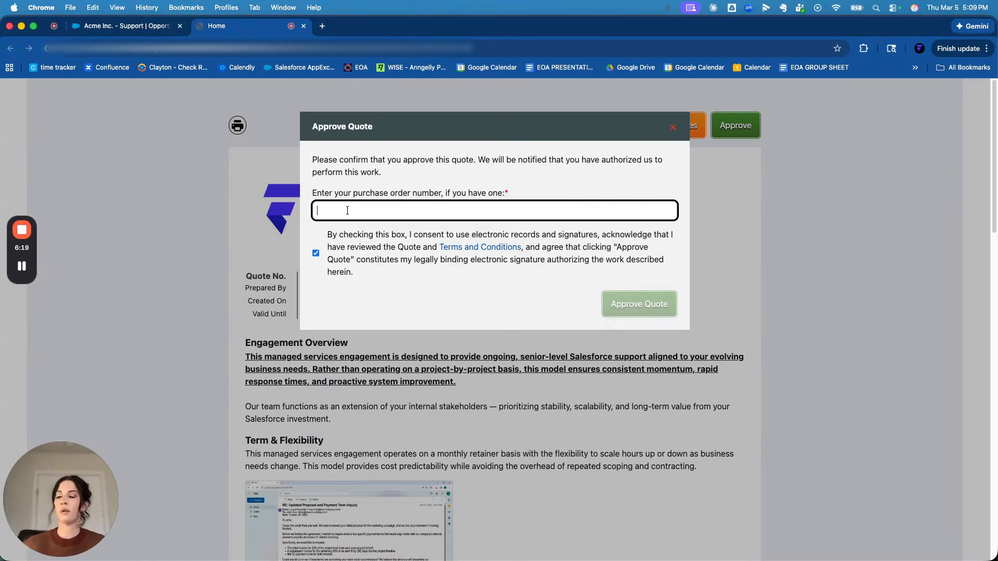
text(0)
key(BackSpace)
text(PO 123)
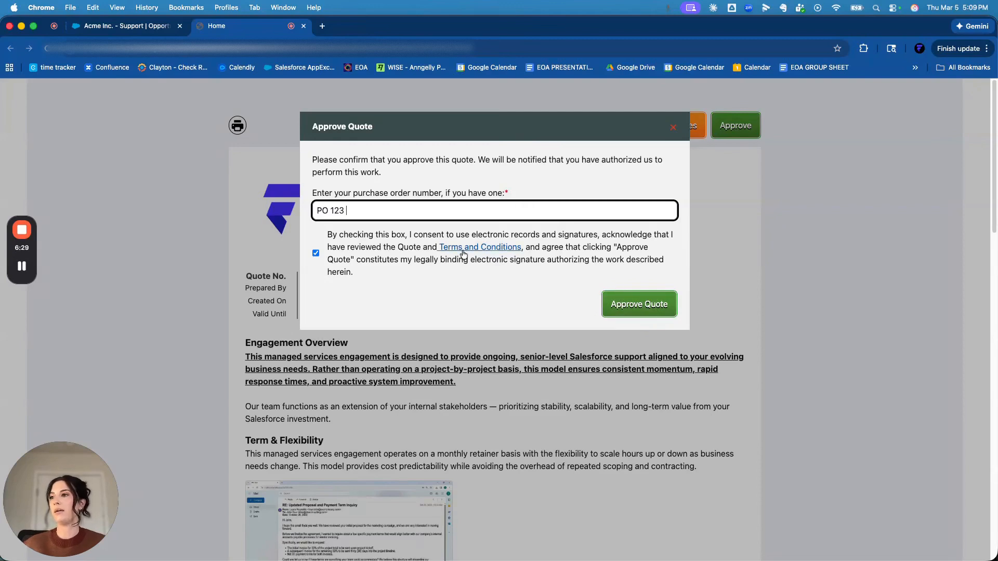
click(384, 280)
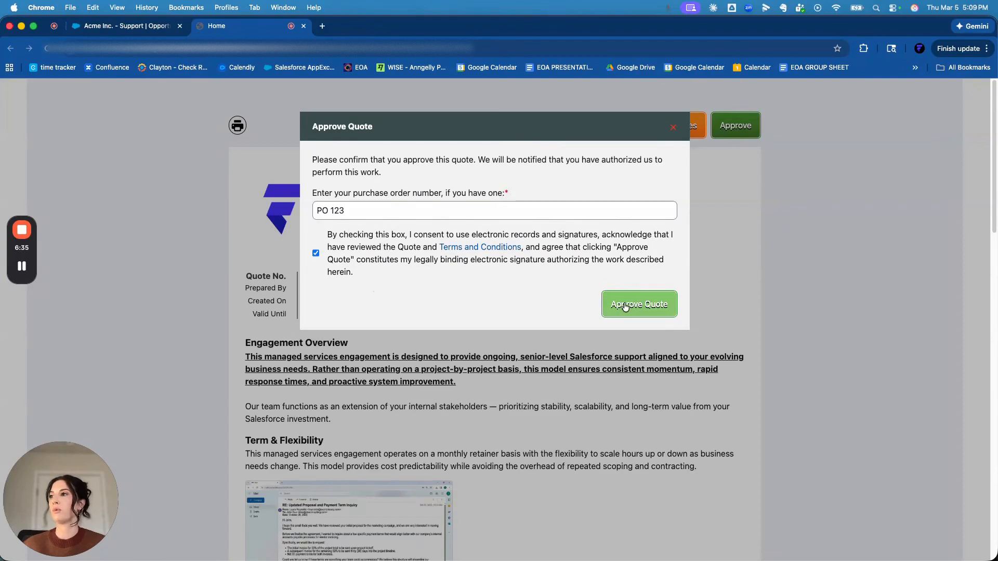
click(625, 307)
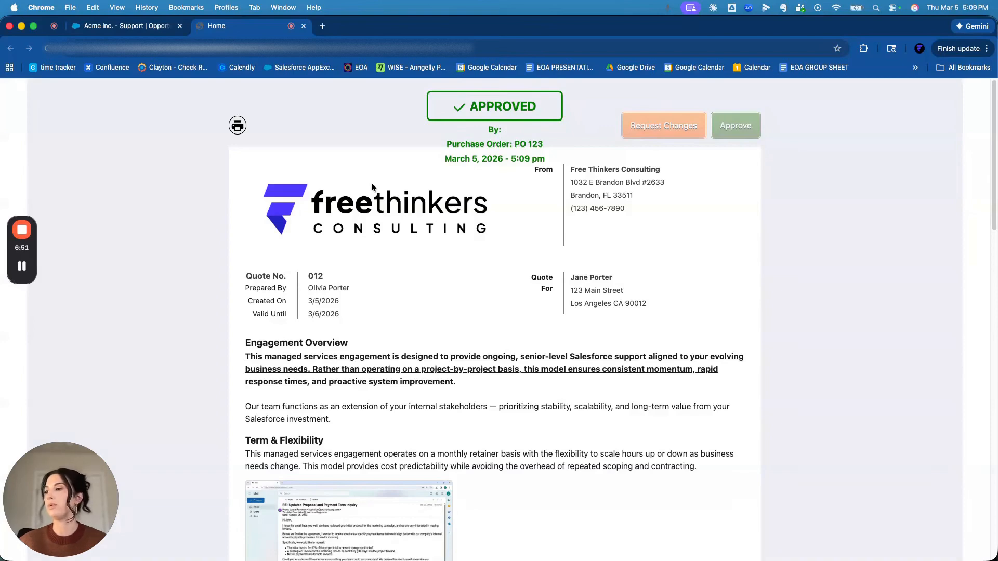
- Look over the approved quote page, and switch to Mail to examine the quote approval notification
scroll(490, 239, down, 20)
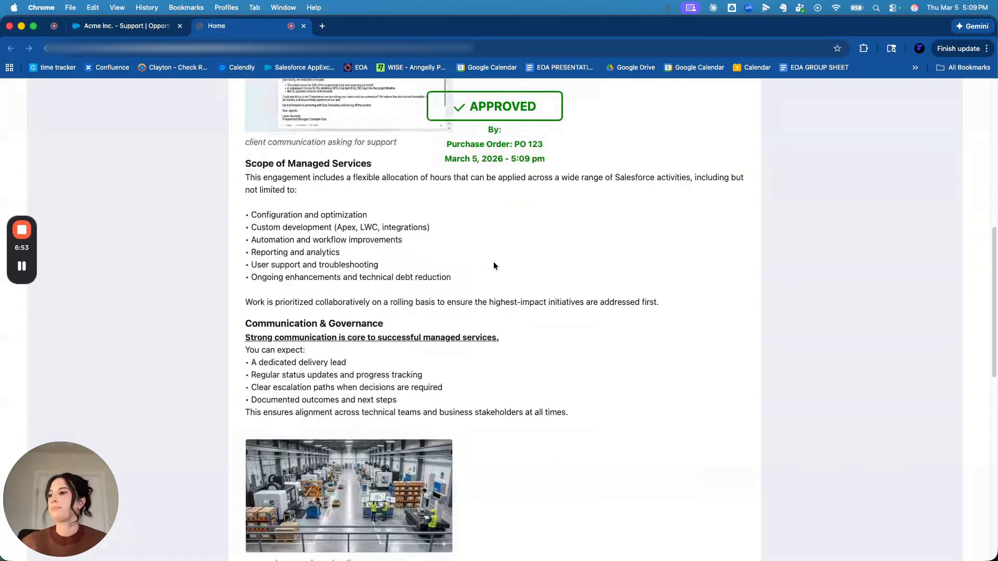
scroll(489, 273, up, 20)
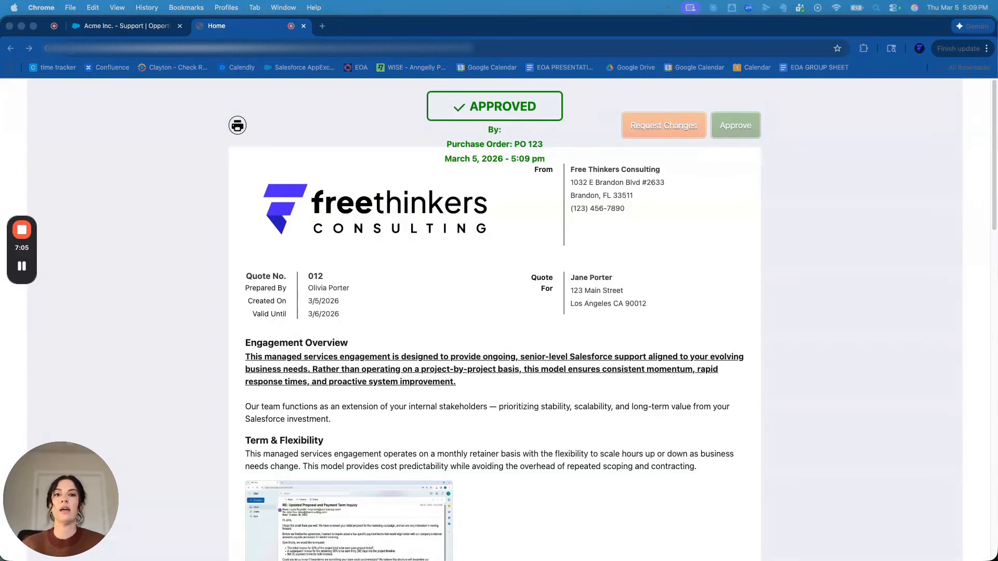
drag(997, 135, 400, 55)
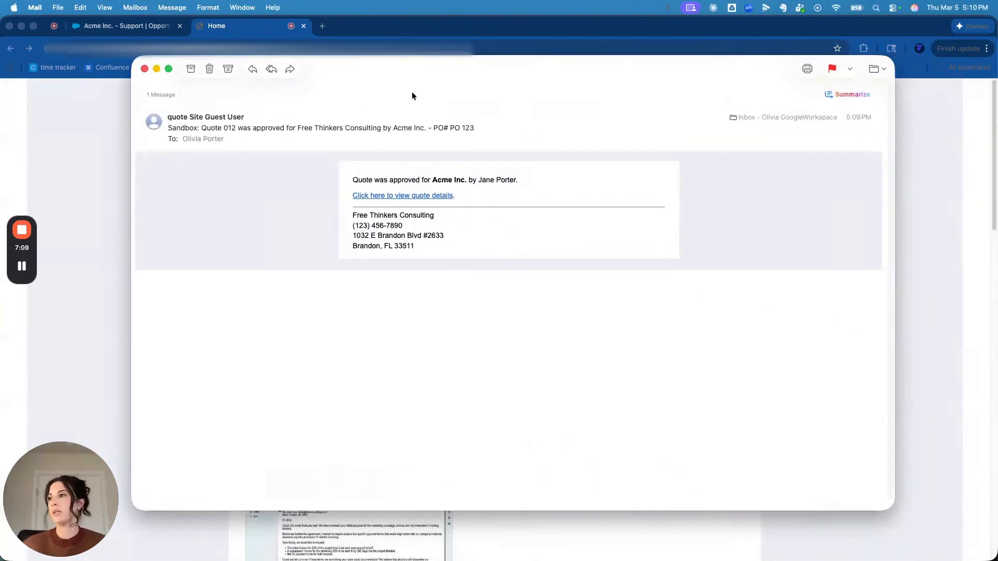
drag(352, 180, 519, 180)
click(518, 178)
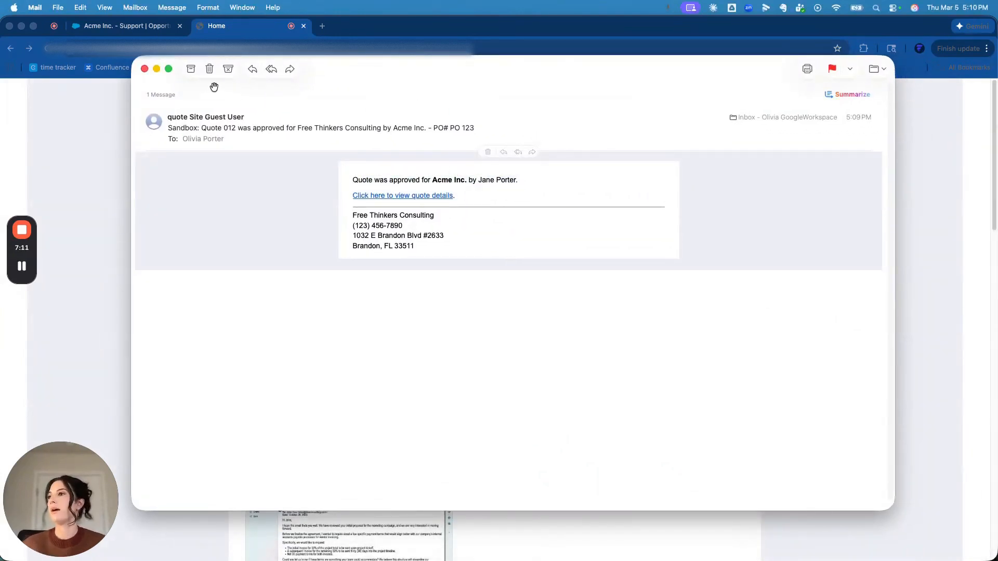
- Close both emails and the online quote, and examine the Acme Inc. - Support opportunity's Quote Analytics, status and approval fields in Salesforce
click(145, 67)
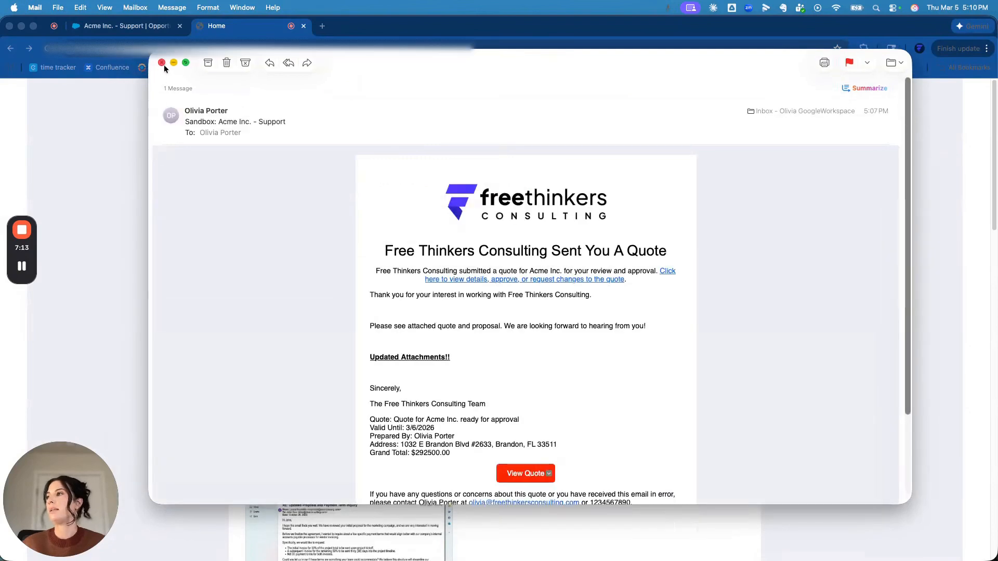
click(162, 63)
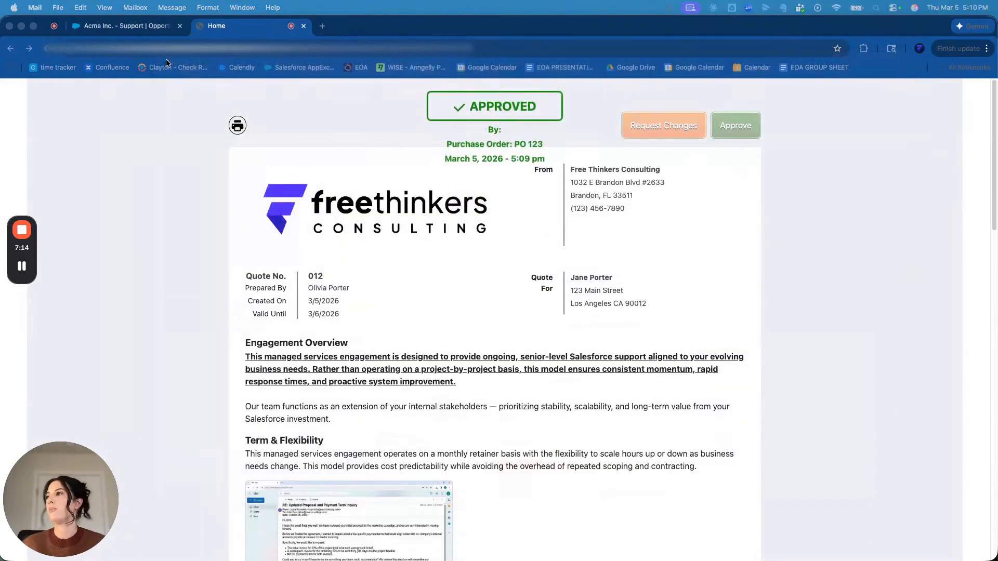
click(303, 26)
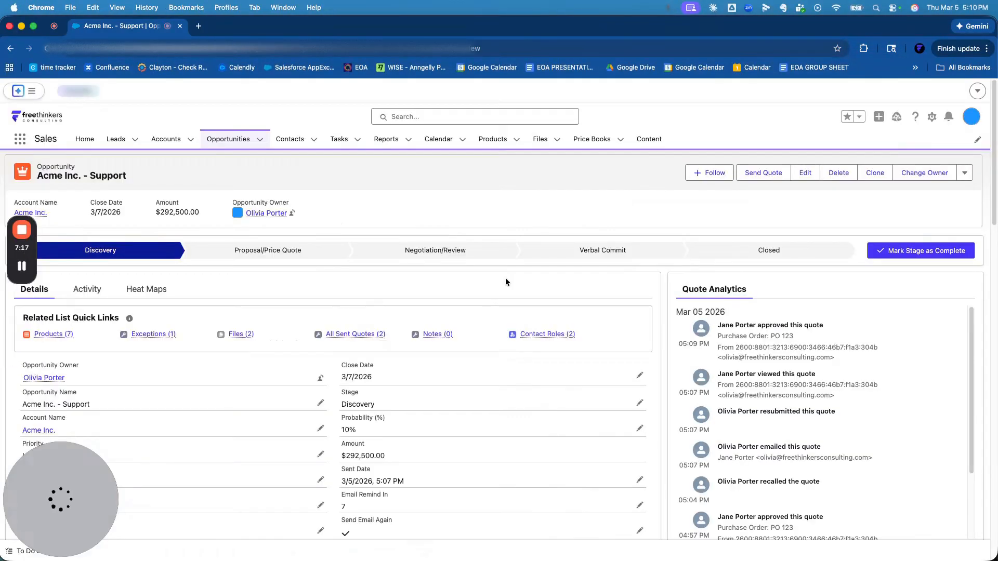
scroll(519, 322, down, 5)
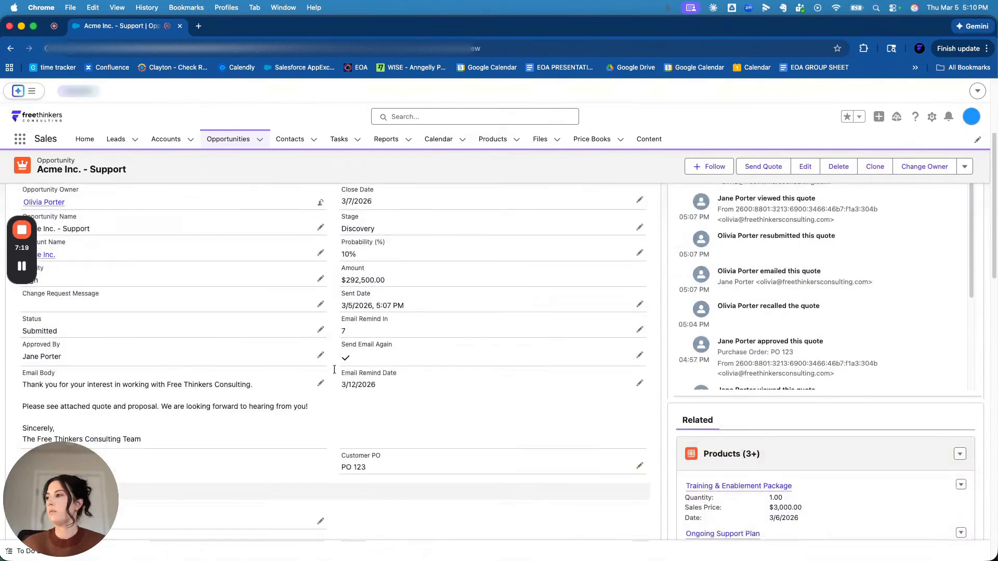
scroll(374, 210, up, 5)
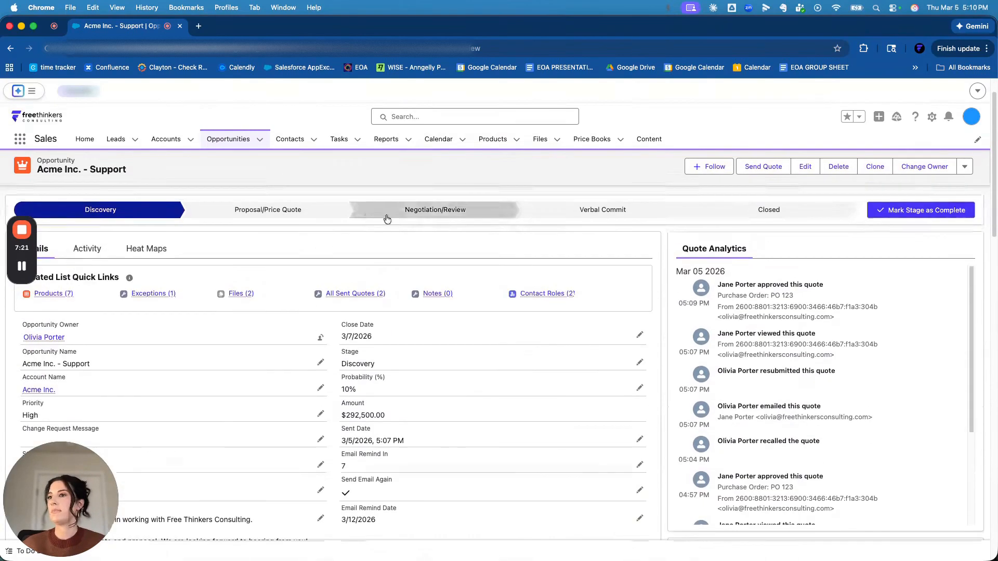
- Reload the Acme Inc. - Support opportunity and examine its latest quote approval entry and Status field
drag(724, 284, 840, 280)
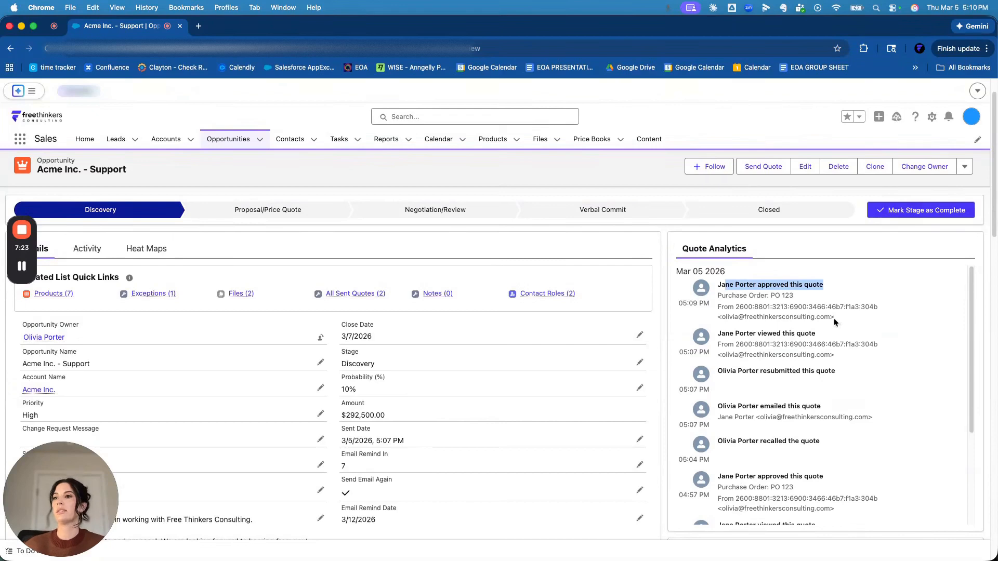
click(46, 49)
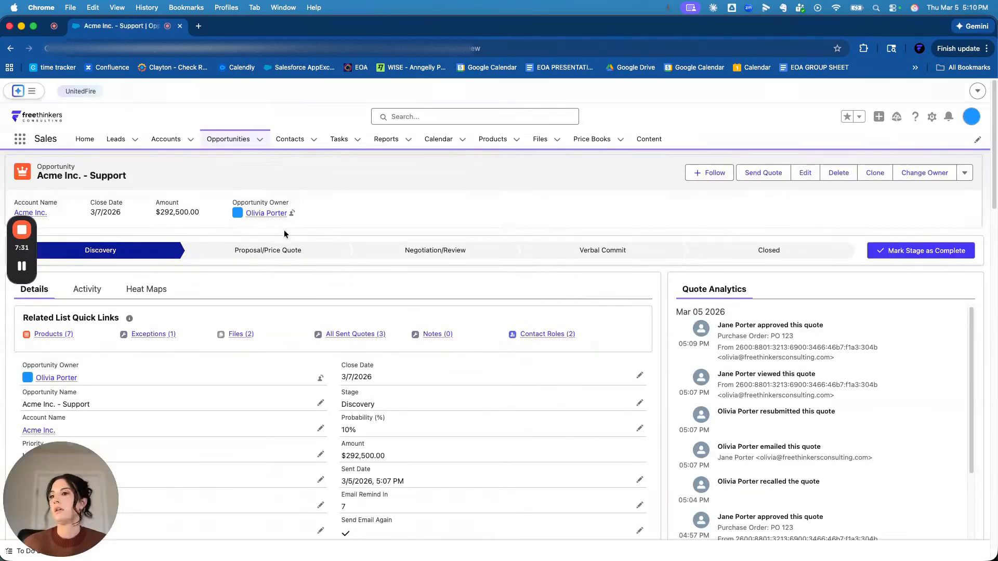
scroll(291, 255, down, 5)
scroll(299, 280, up, 1)
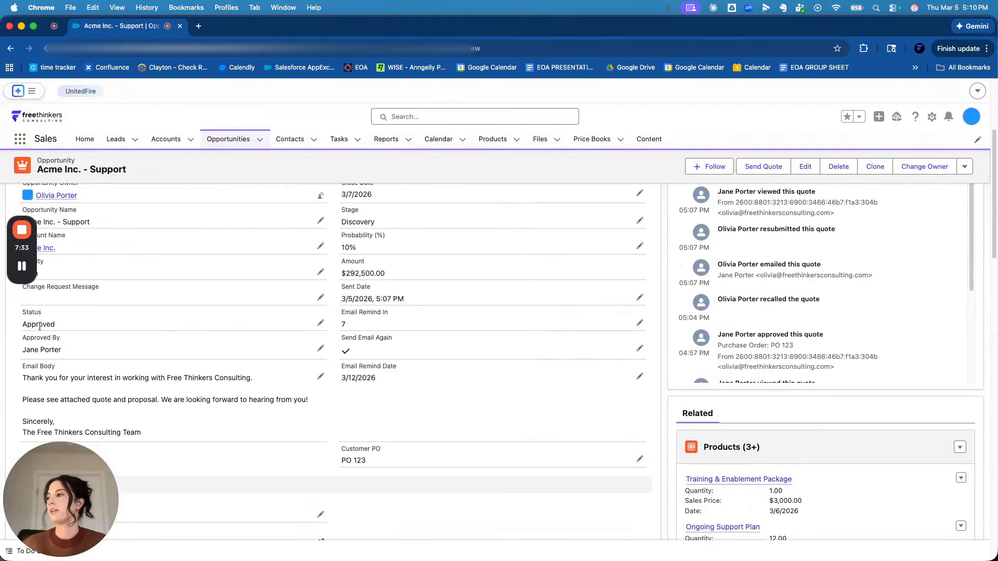
drag(23, 322, 71, 324)
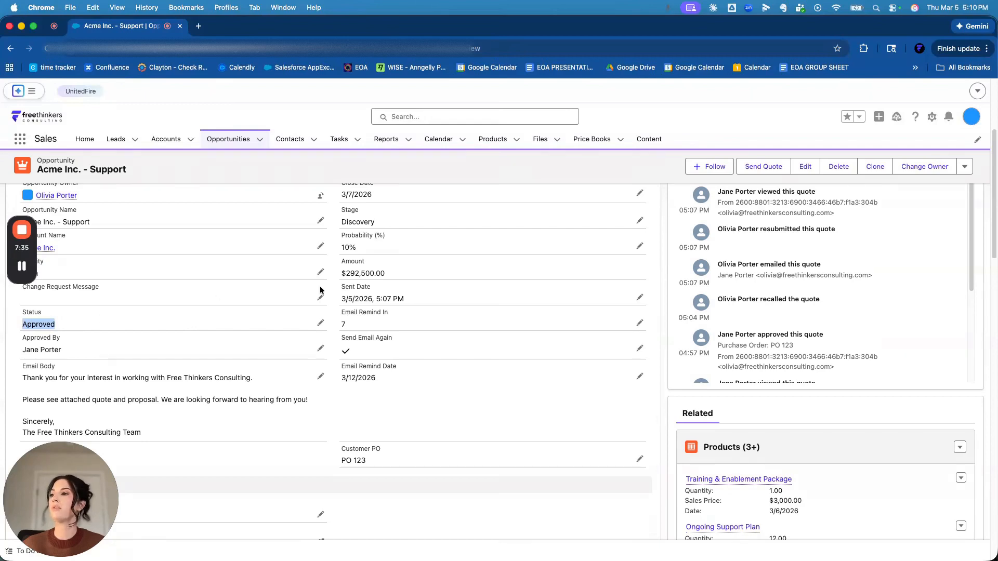
scroll(331, 289, up, 3)
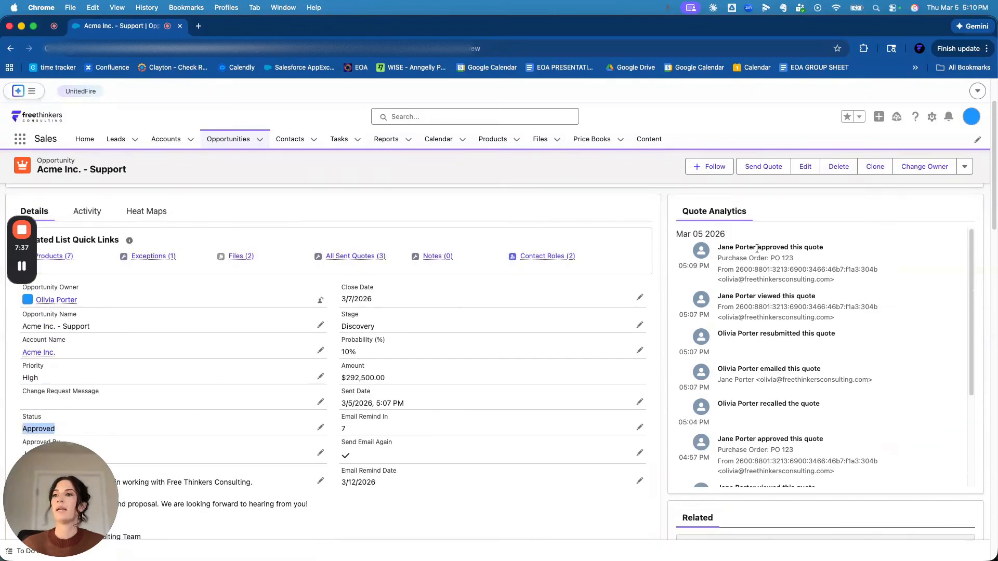
- Look through the full Quote Analytics history and the related list quick links for All Sent Quotes and Exceptions
scroll(763, 373, down, 3)
scroll(763, 373, down, 2)
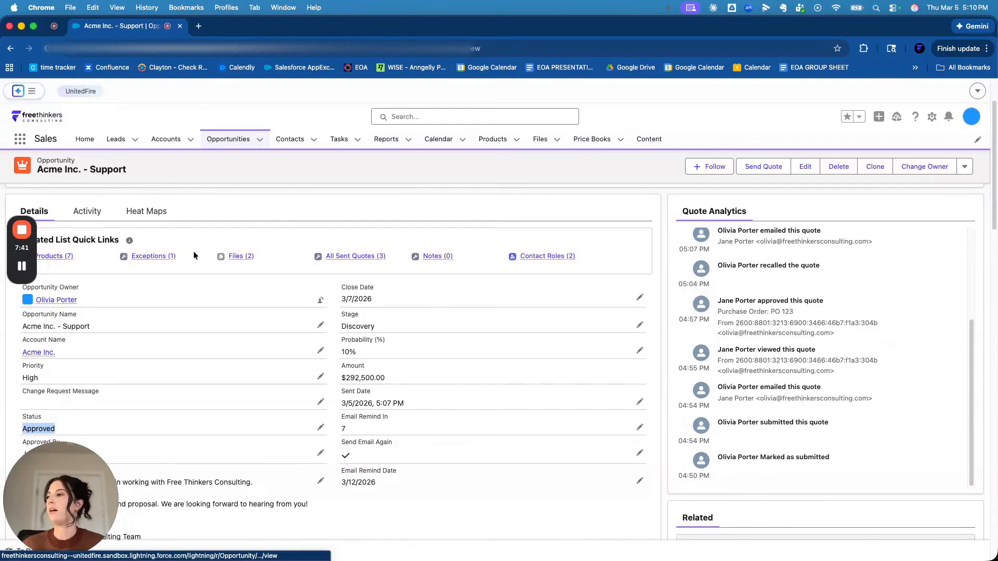
mouse_move(353, 256)
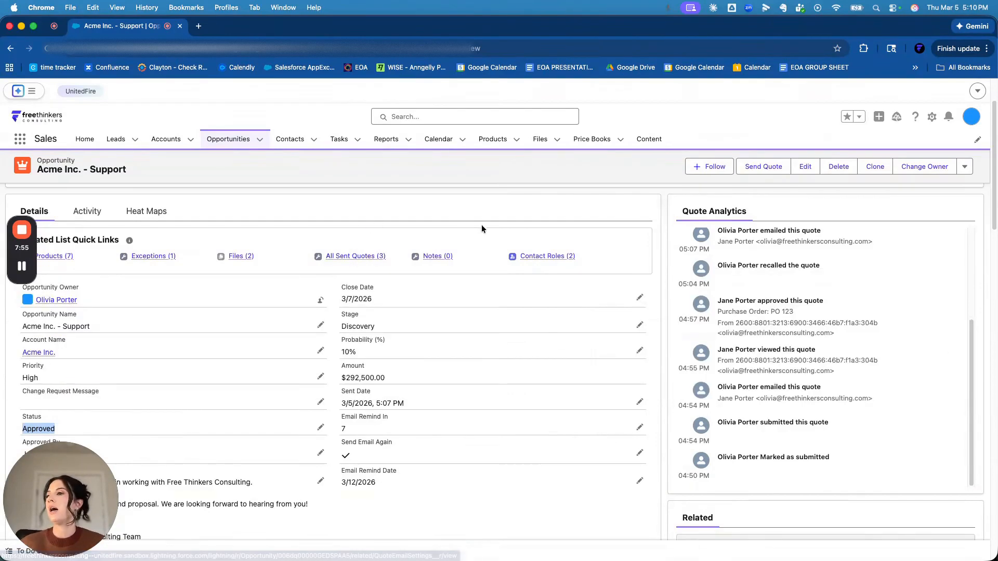
mouse_move(154, 256)
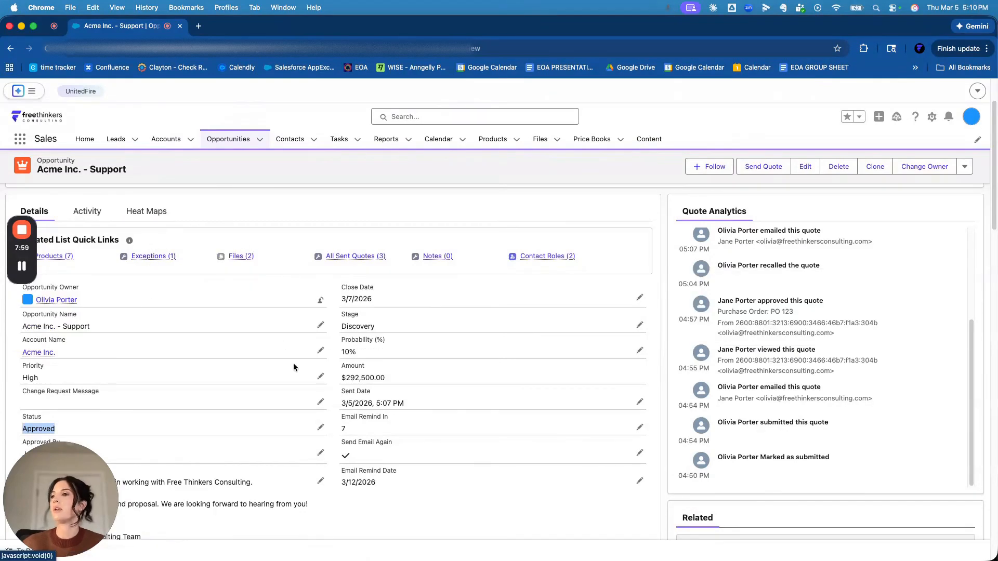
scroll(292, 364, up, 3)
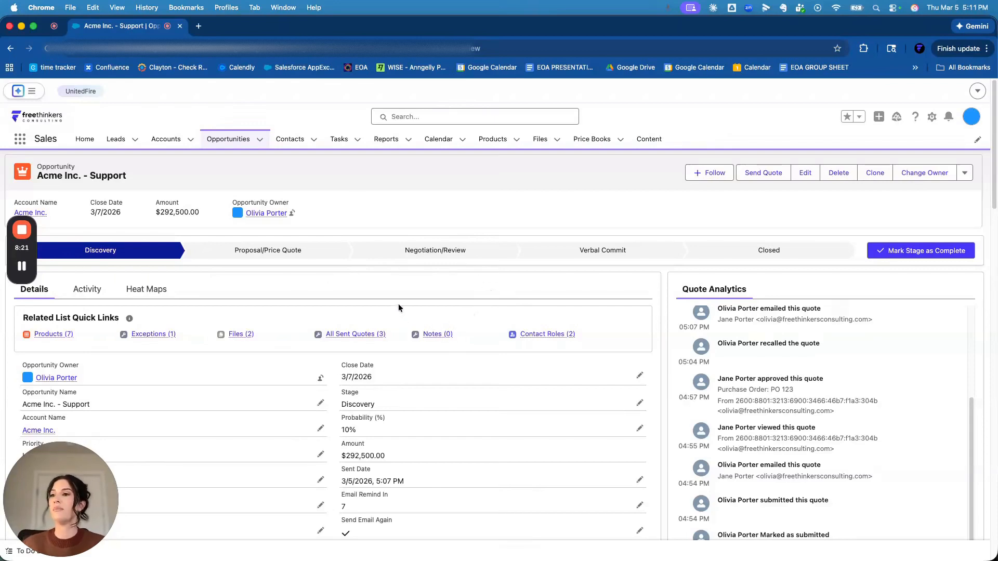
scroll(811, 370, up, 4)
scroll(812, 370, up, 1)
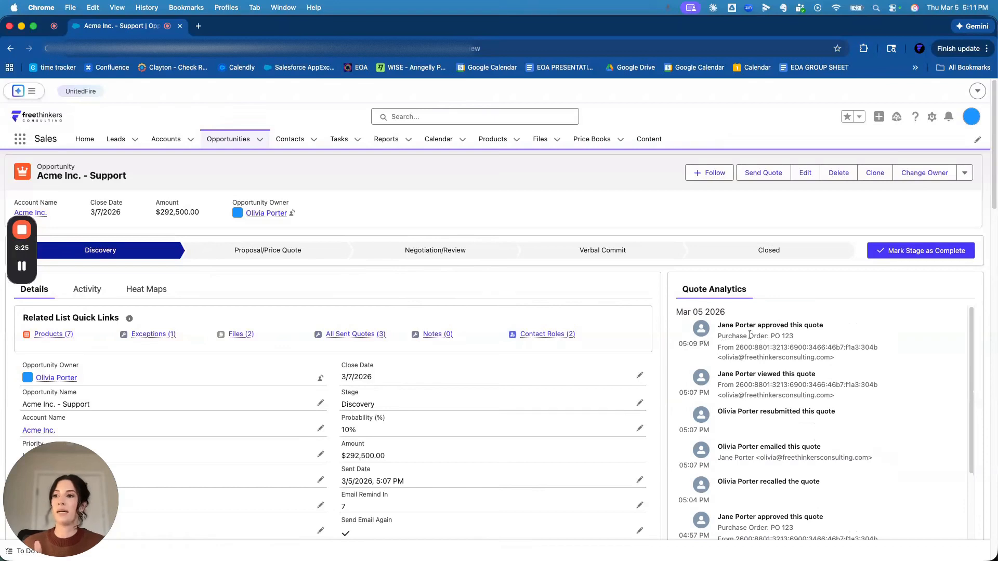
- Compare the purchase order entries in Quote Analytics with the Customer PO field, and review the opportunity's approval and email reminder fields
scroll(773, 401, down, 5)
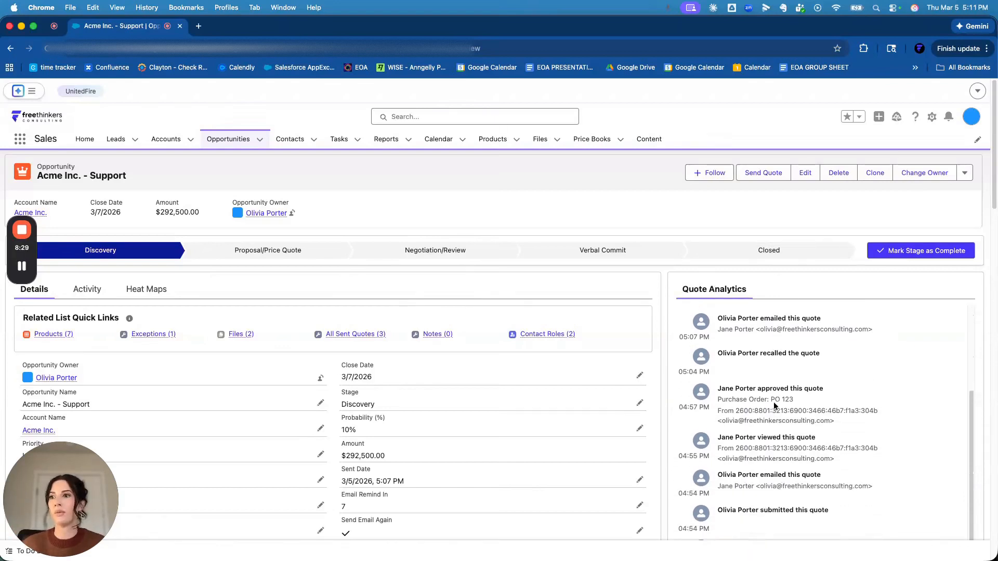
scroll(672, 436, down, 2)
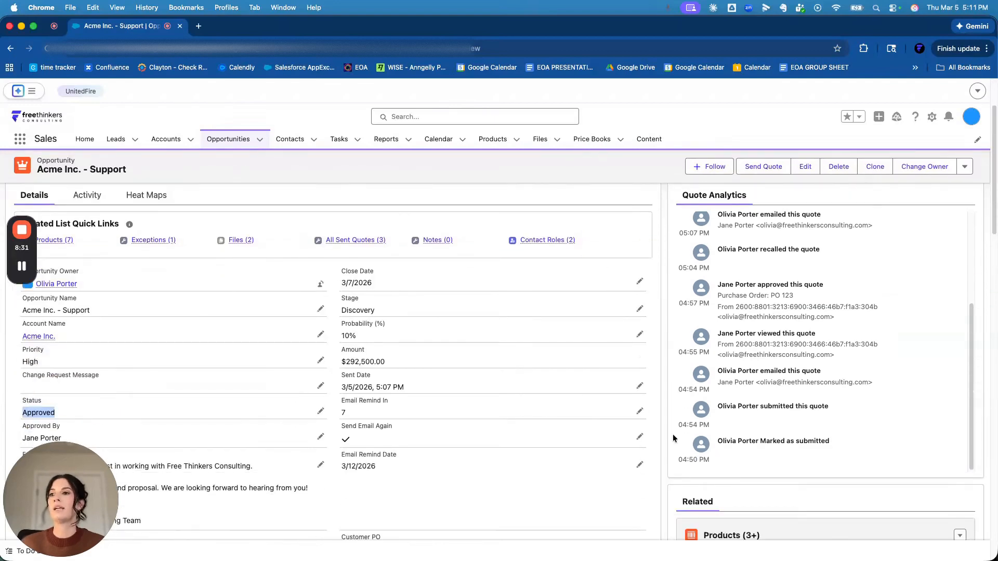
scroll(673, 436, down, 2)
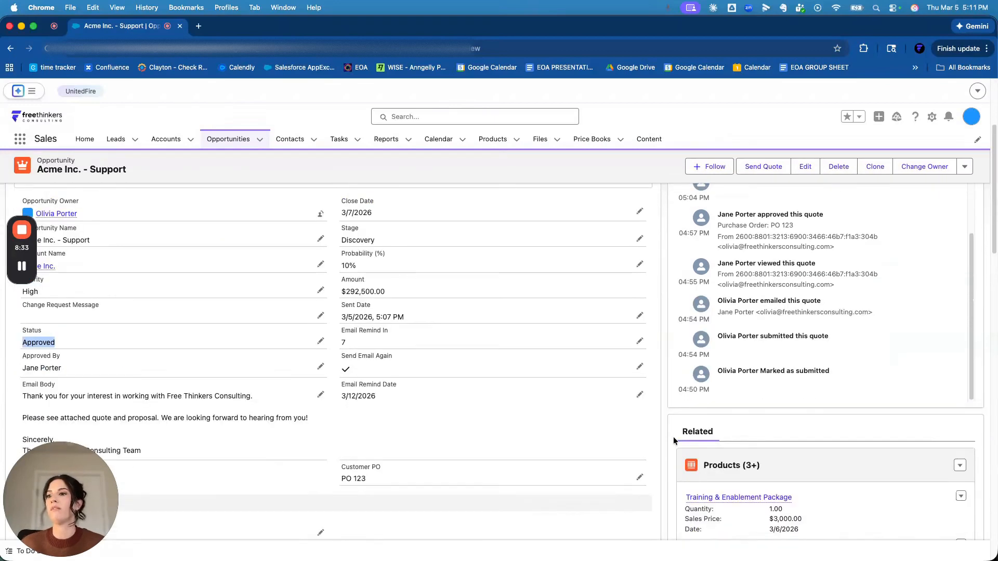
scroll(673, 440, down, 3)
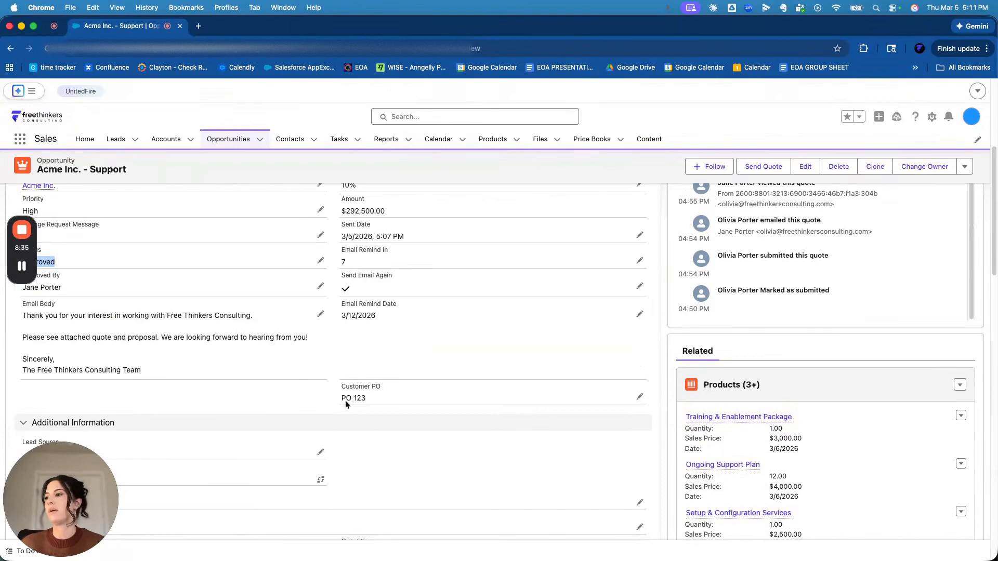
drag(365, 398, 332, 401)
click(406, 382)
scroll(406, 382, up, 1)
scroll(406, 381, up, 1)
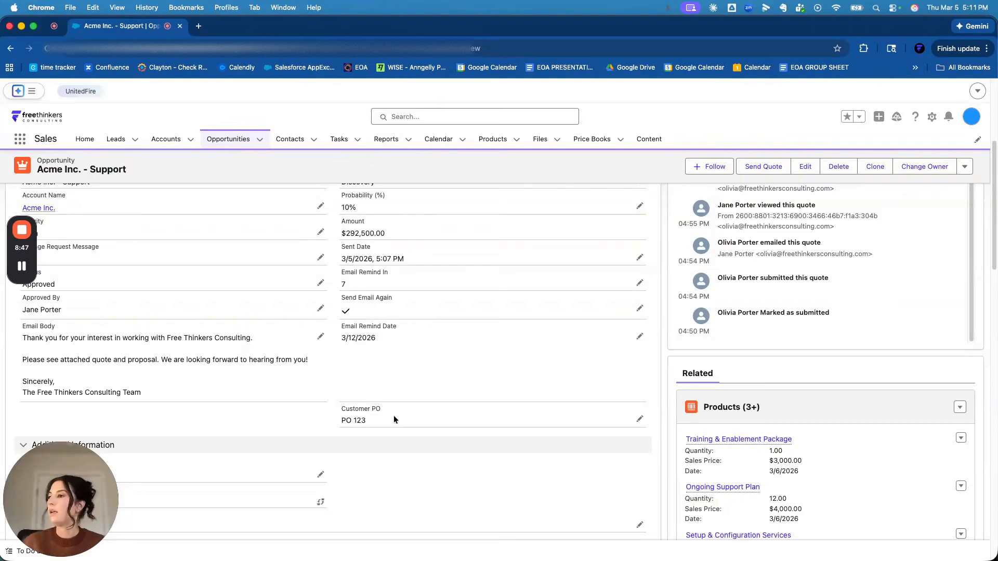
scroll(394, 416, down, 3)
scroll(393, 413, up, 5)
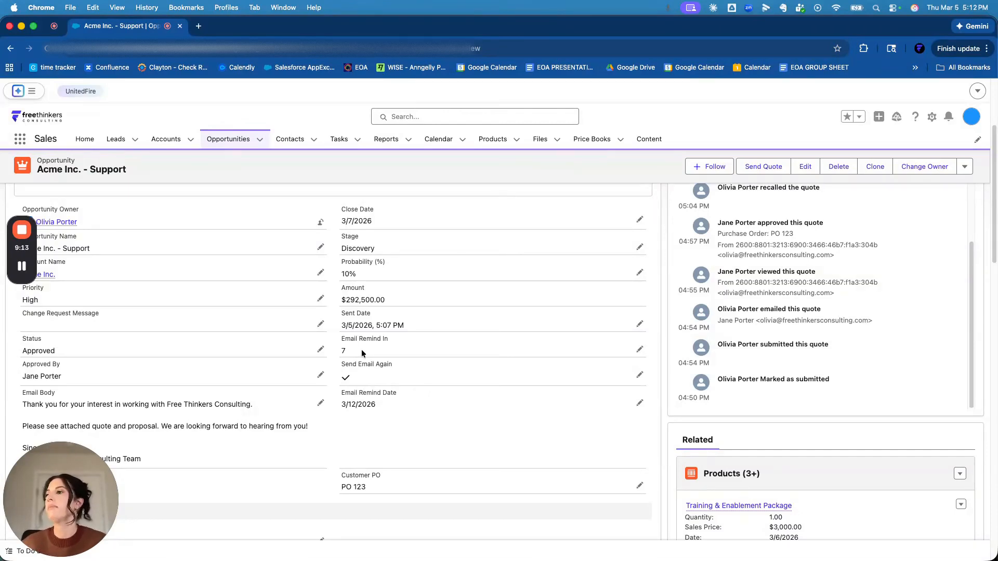
scroll(353, 348, up, 5)
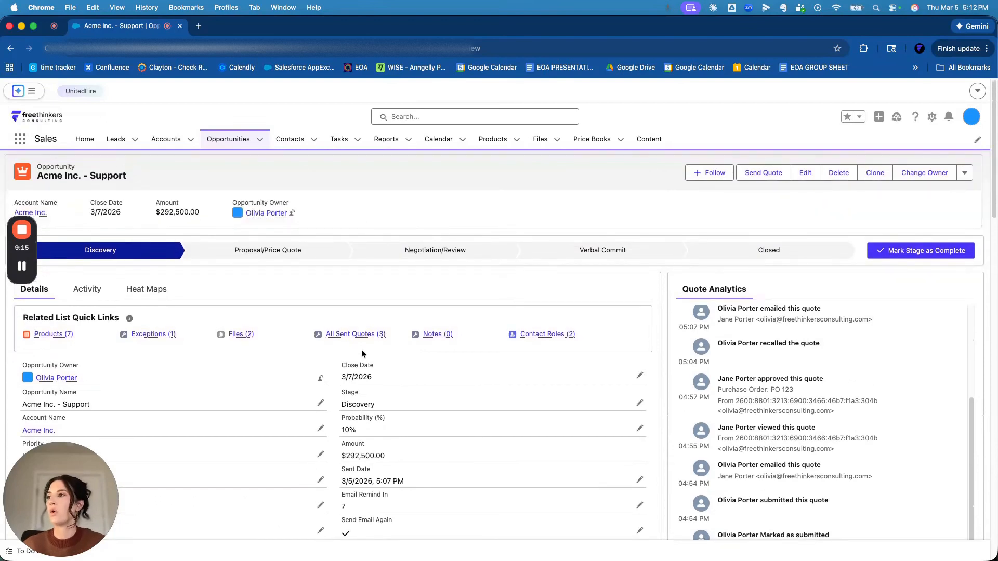